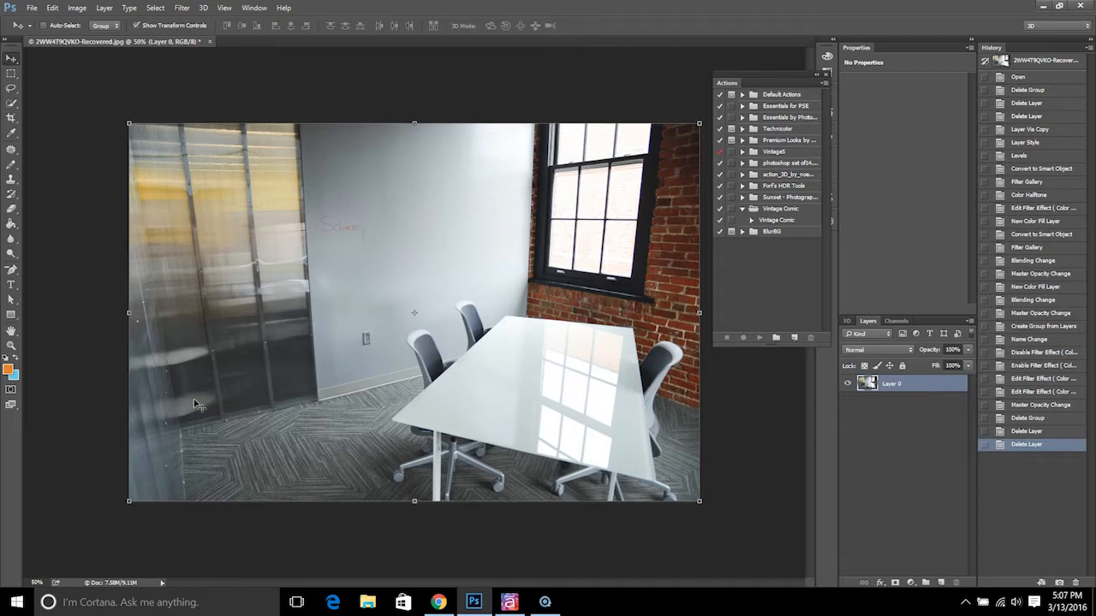
Expand the Vintage Comic action set and select its Vintage Comic action
click(781, 209)
click(743, 208)
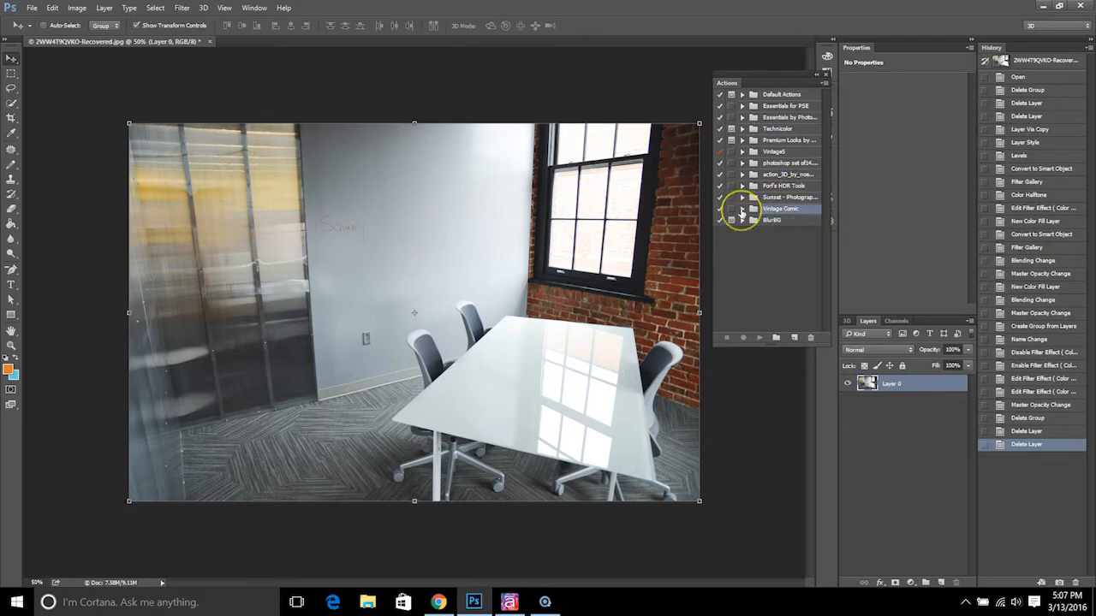
click(744, 211)
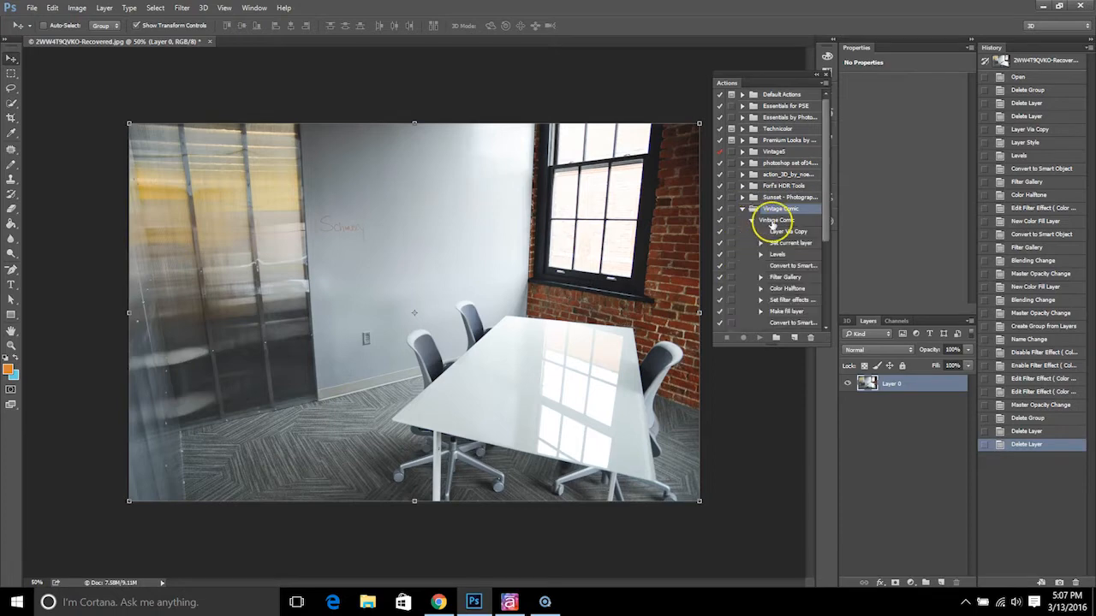
click(775, 221)
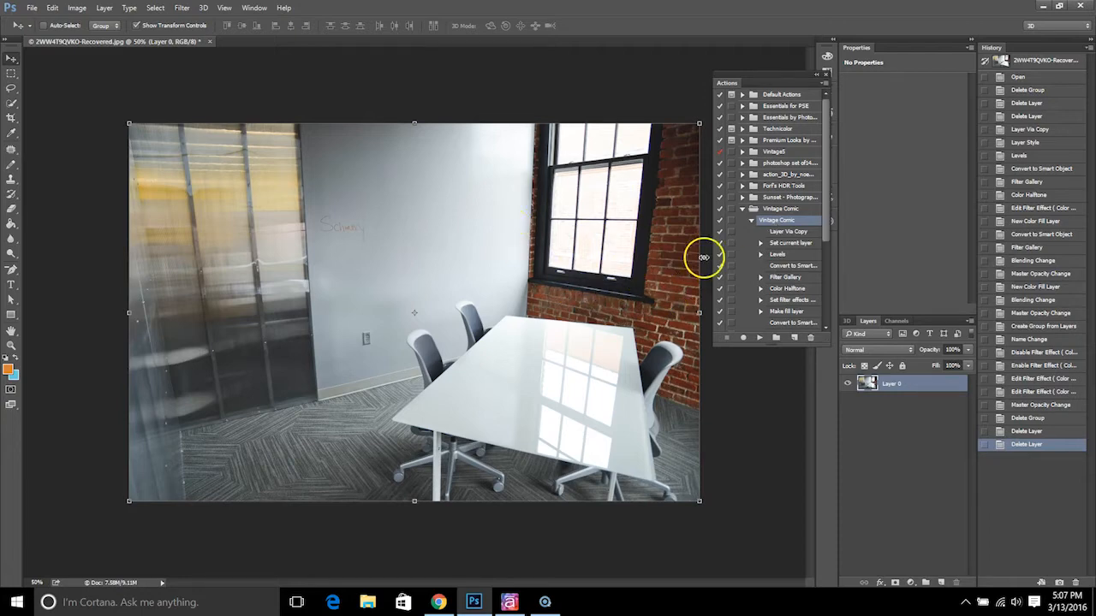
Play the Vintage Comic action on the meeting room photo, continuing past the unavailable layer
click(246, 9)
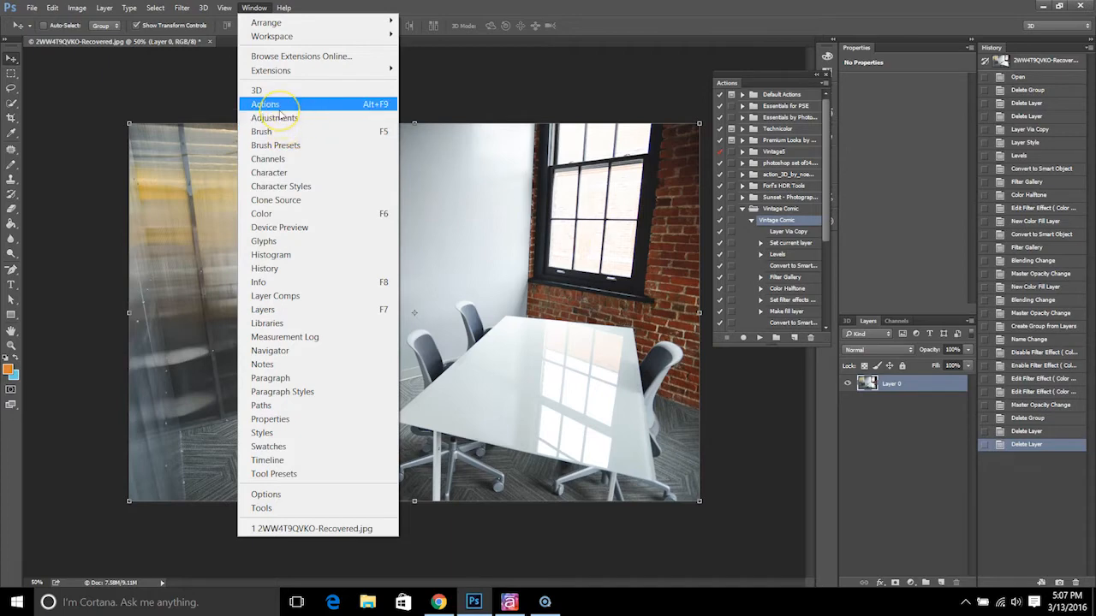
click(745, 86)
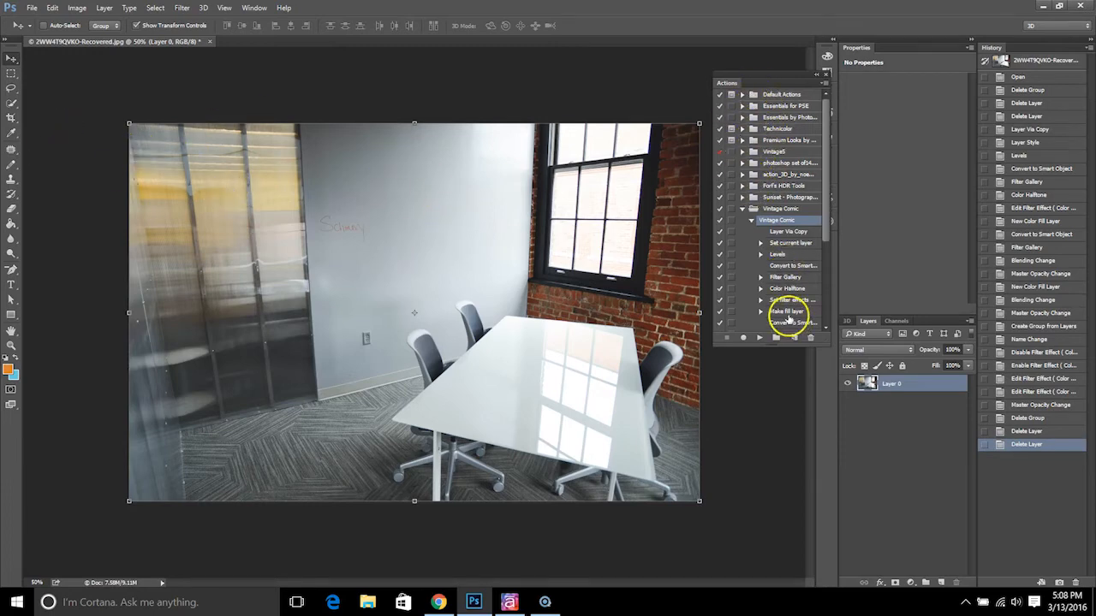
click(760, 340)
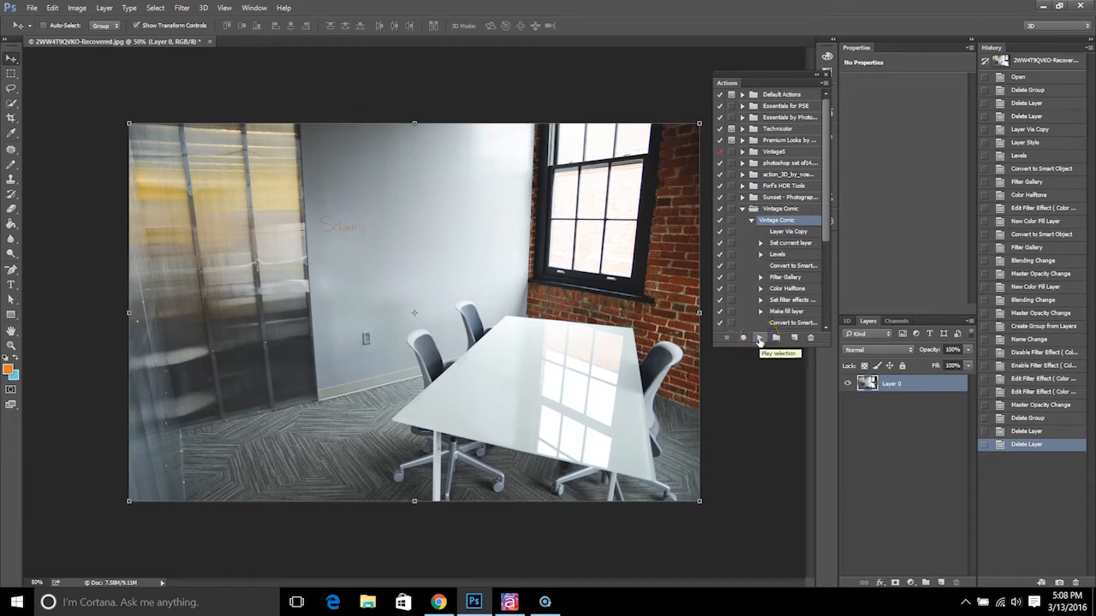
click(759, 339)
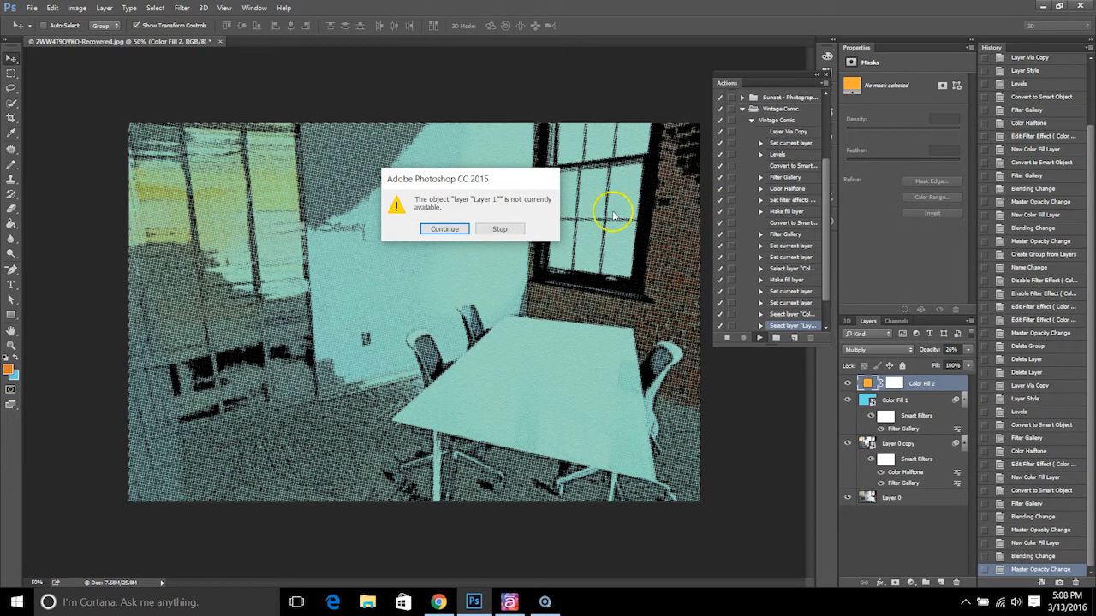
click(453, 233)
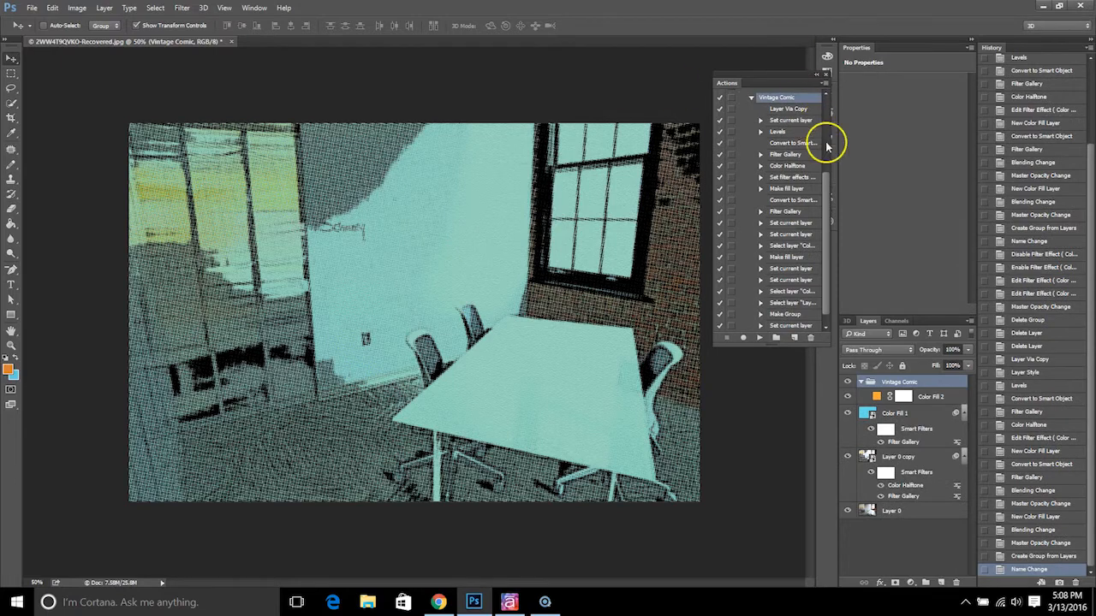
Toggle the dialogs for the whole Vintage Comic action set on and back off
drag(829, 203, 825, 171)
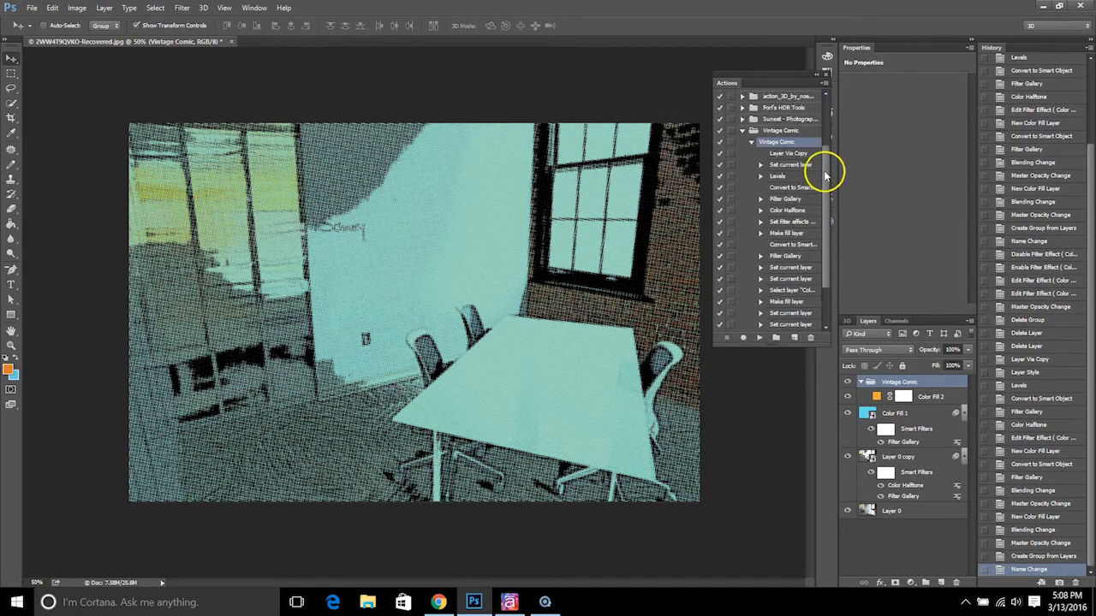
click(731, 133)
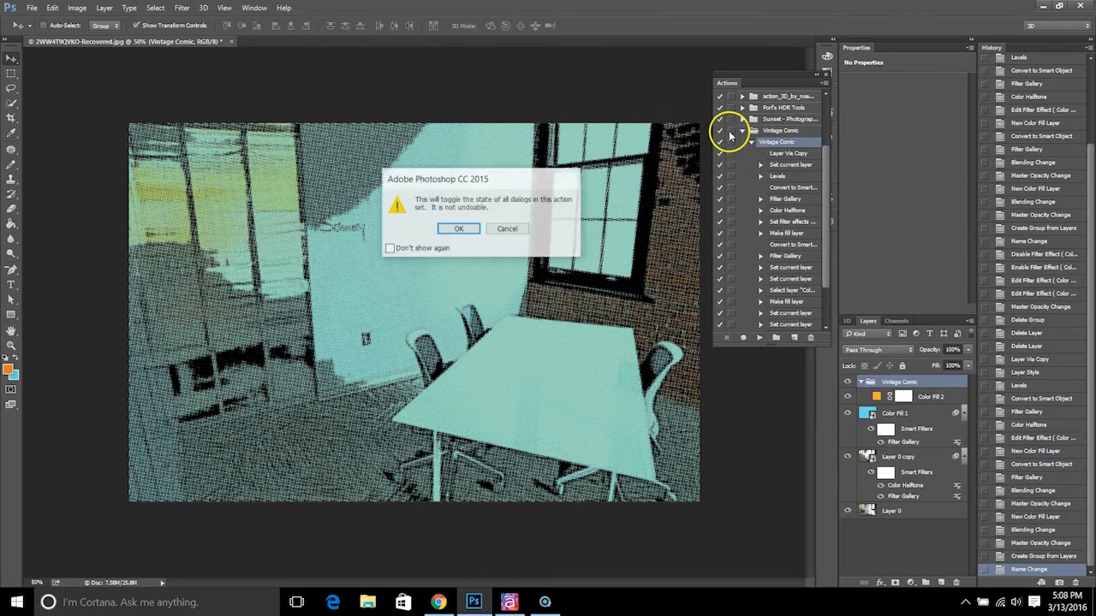
click(458, 231)
click(730, 132)
click(458, 228)
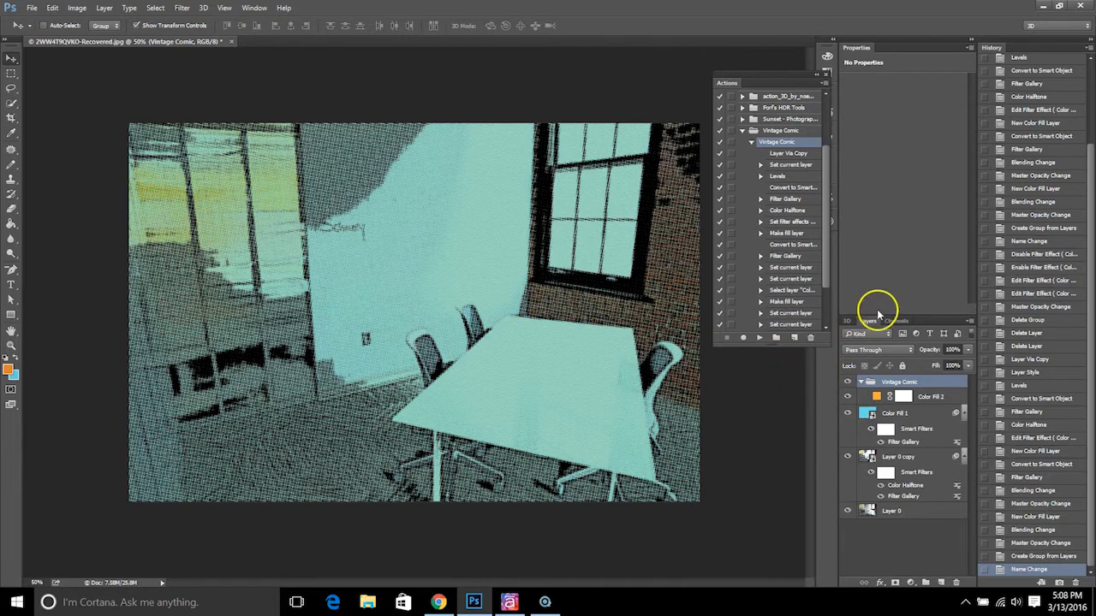
Hide the Color Fill 2 and Color Fill 1 layers and inspect the halftone effect on the photo
click(846, 399)
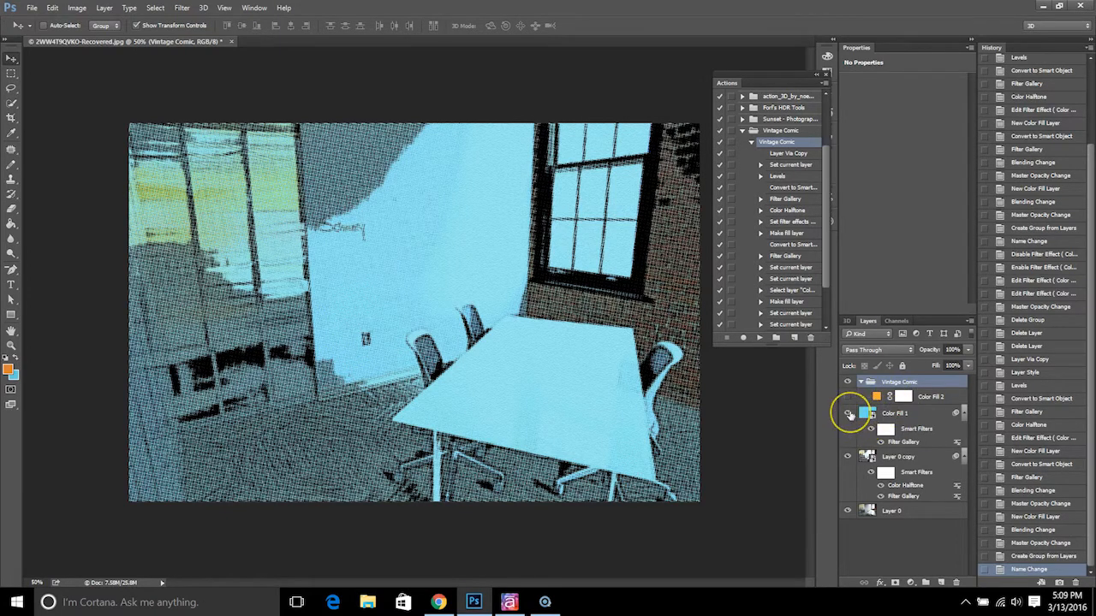
click(848, 414)
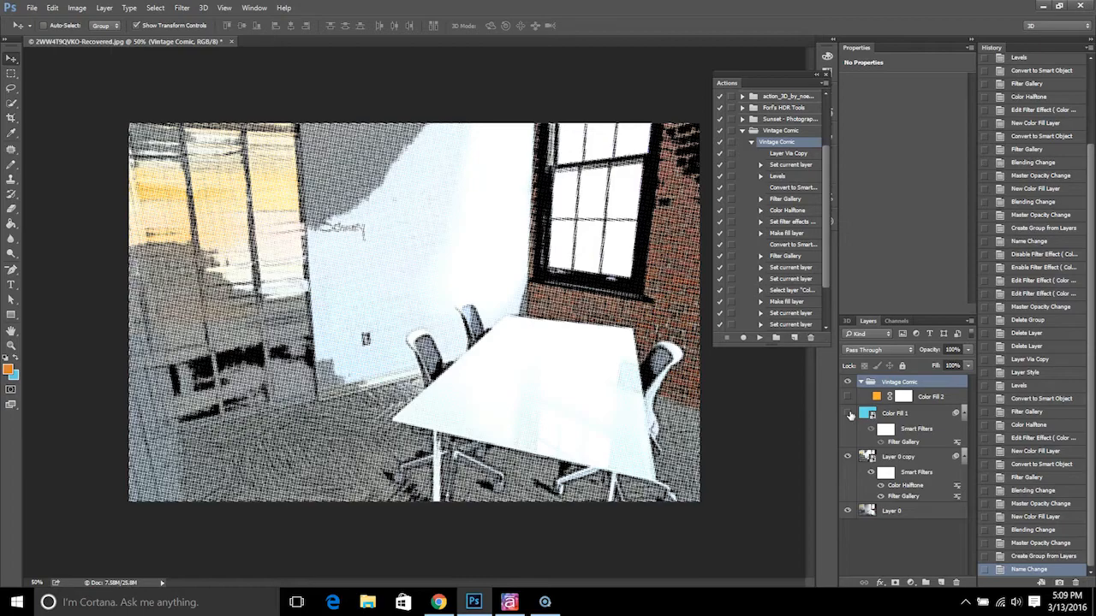
key(ctrl+plus)
key(ctrl+minus)
click(850, 414)
Compare Layer 0 copy without and with its Color Halftone filter, and set a larger maximum radius for the filter
click(879, 485)
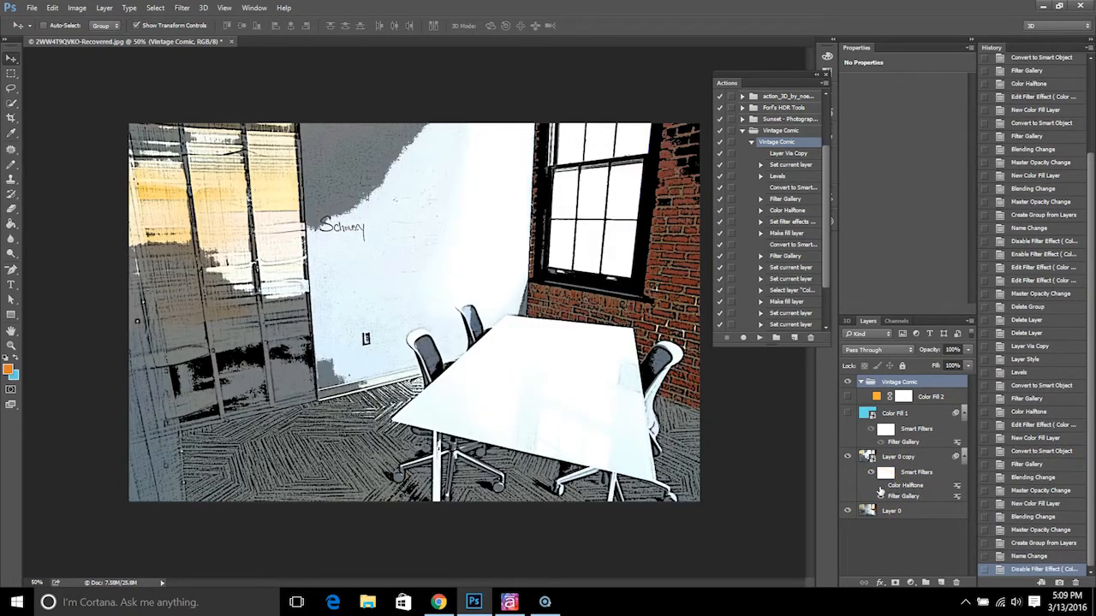
click(879, 490)
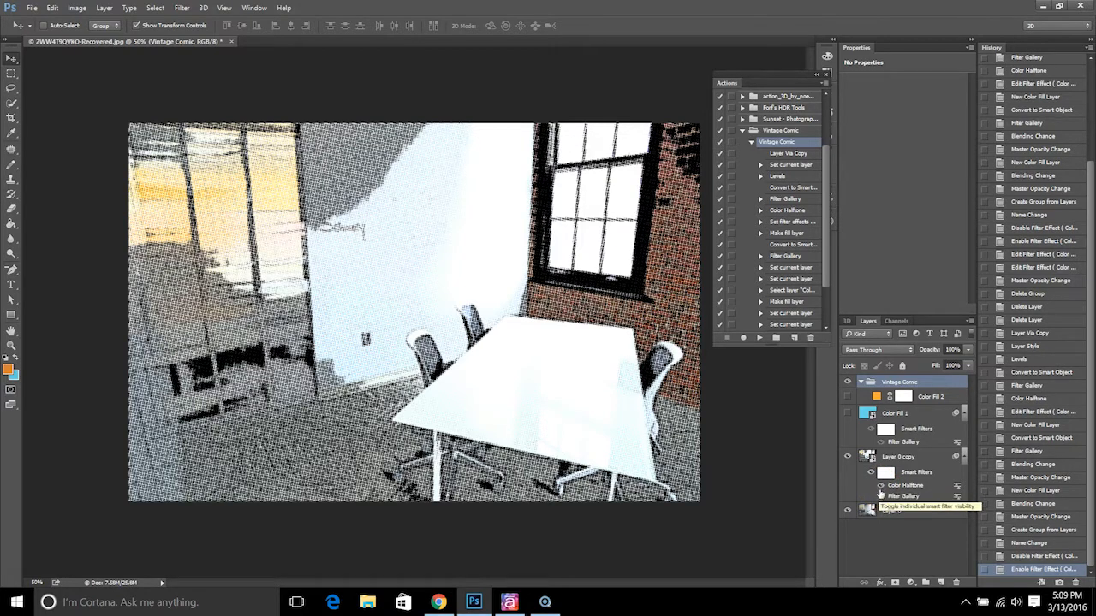
click(899, 490)
double_click(901, 487)
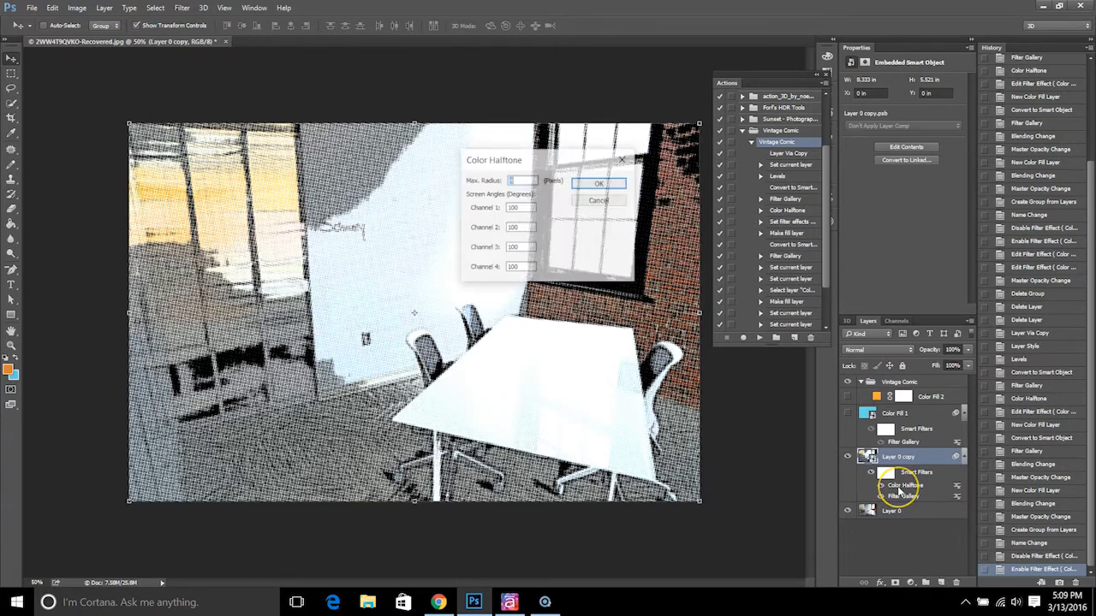
click(520, 179)
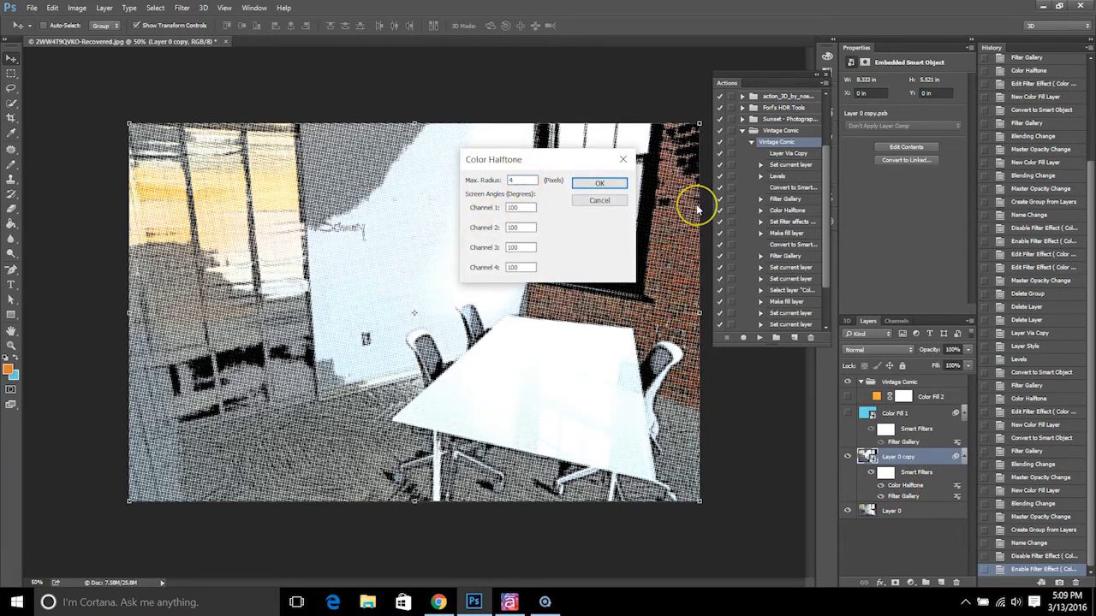
key(BackSpace)
click(602, 183)
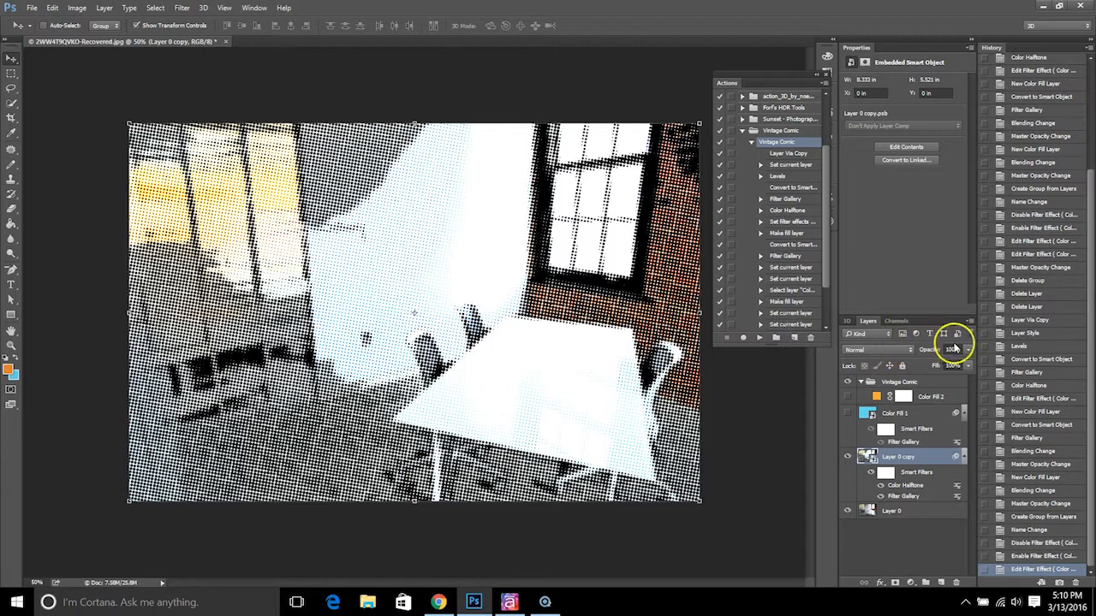
Lower the opacity of Layer 0 copy to 25%
drag(966, 351, 950, 365)
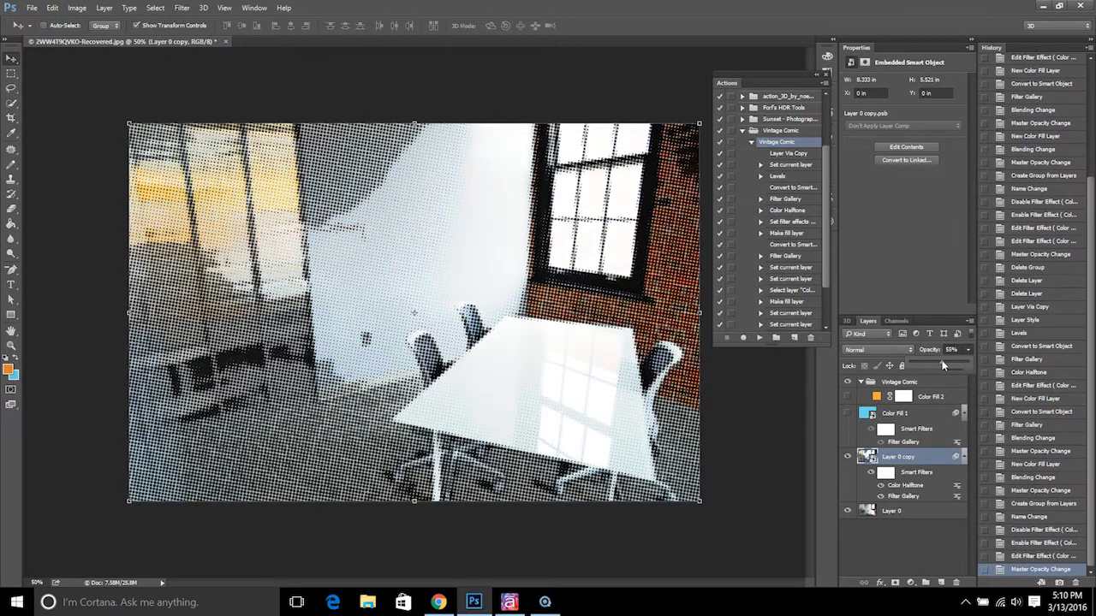
drag(940, 361, 926, 366)
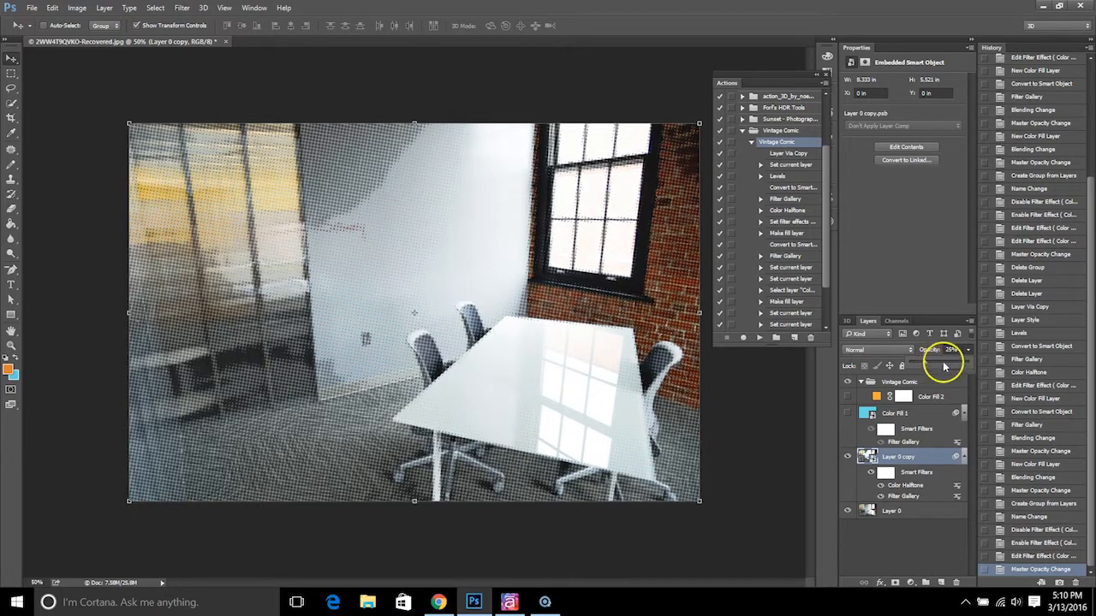
click(927, 379)
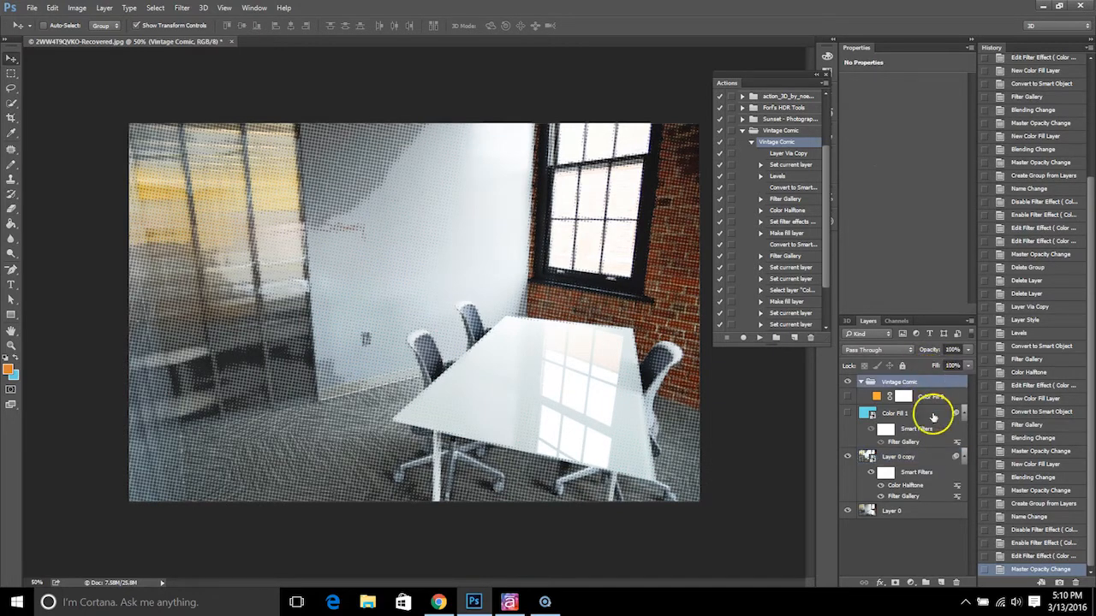
Reduce the fill of Layer 0 copy to 71%
click(925, 457)
click(968, 367)
click(939, 377)
drag(939, 380, 947, 381)
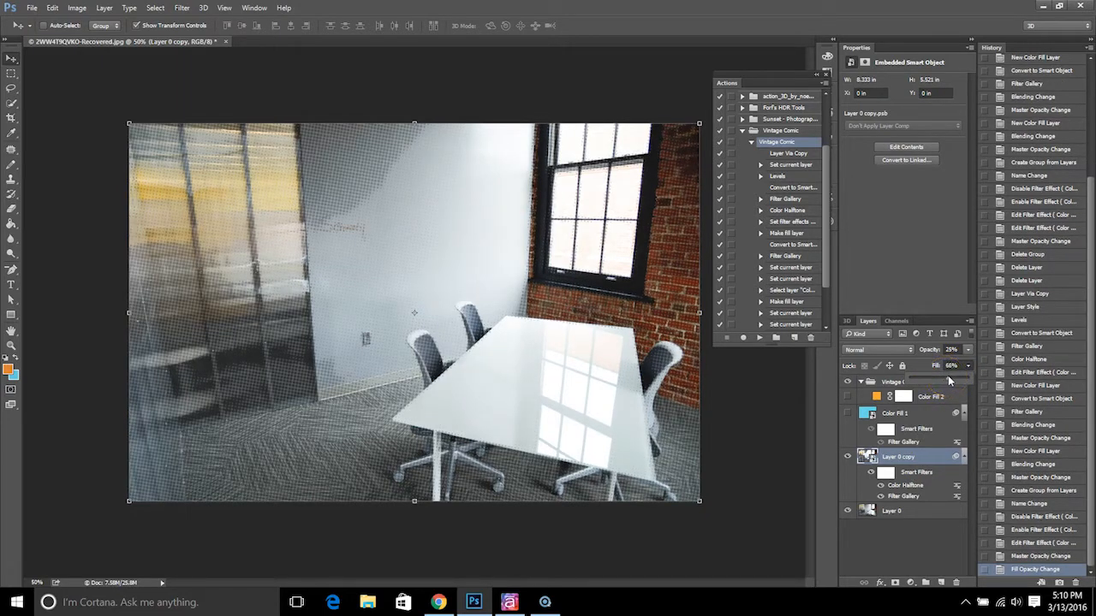
click(928, 368)
click(572, 372)
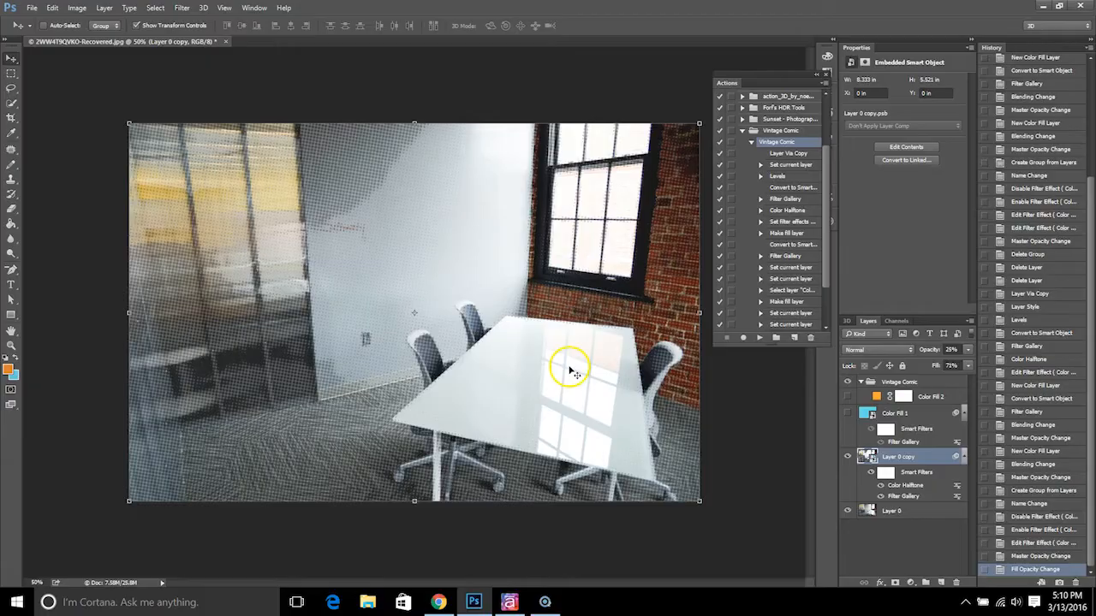
Switch to Articulate Storyline and open the character library for the untitled slide
click(511, 602)
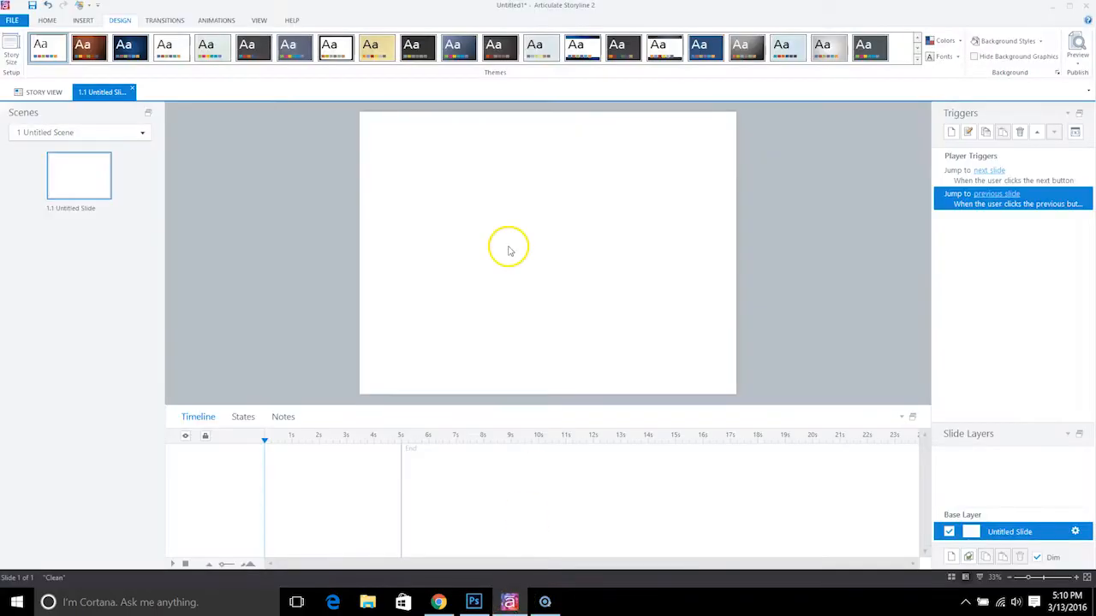
click(88, 21)
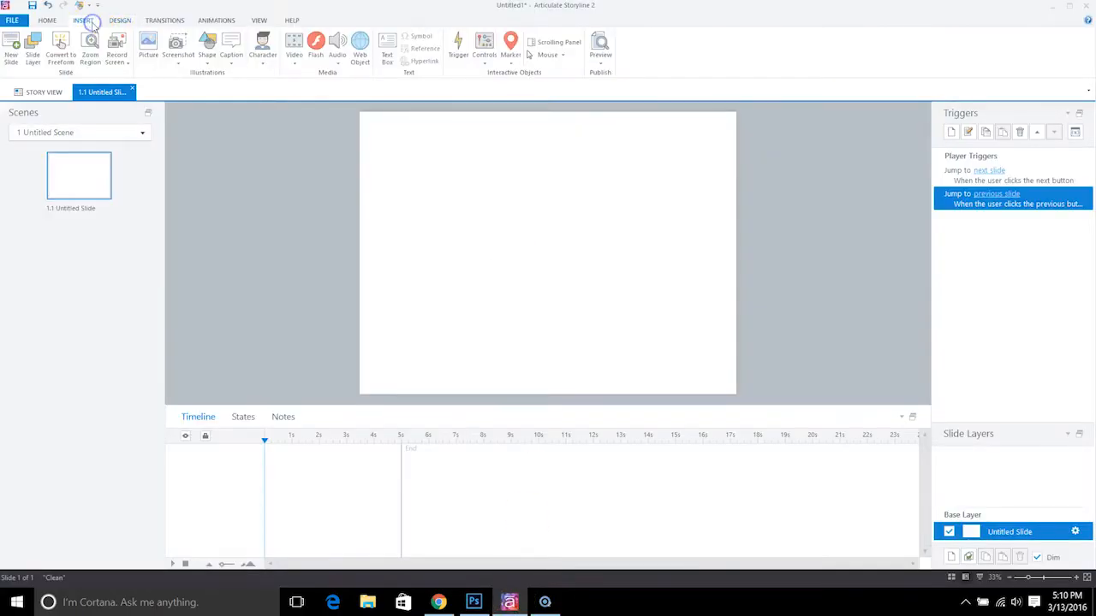
click(262, 55)
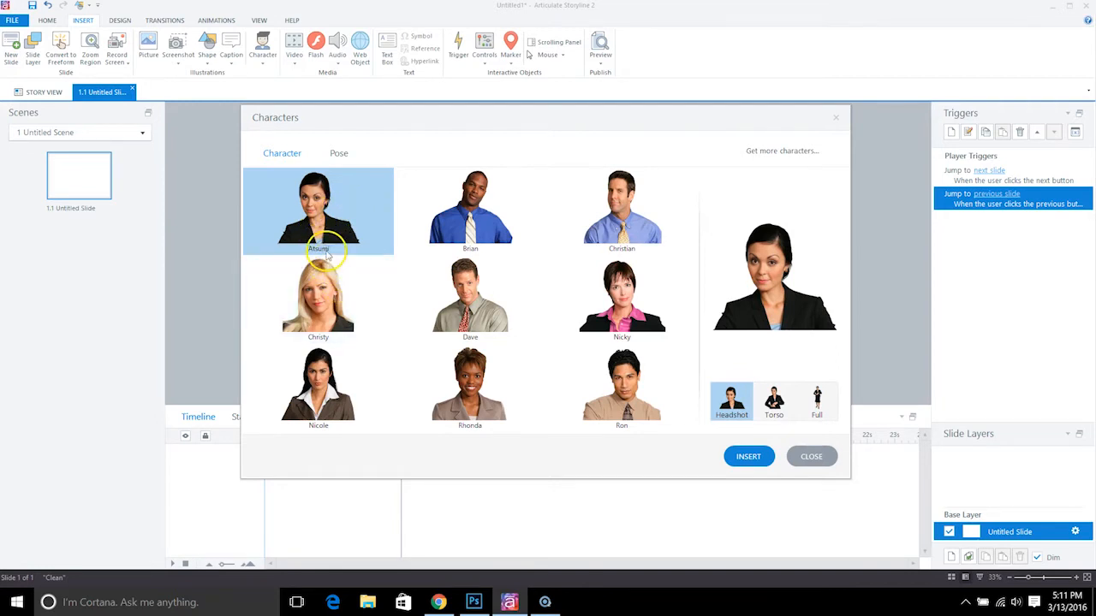
Insert the Atsumi character at full length in the standing pose with a folder held at her side
click(339, 152)
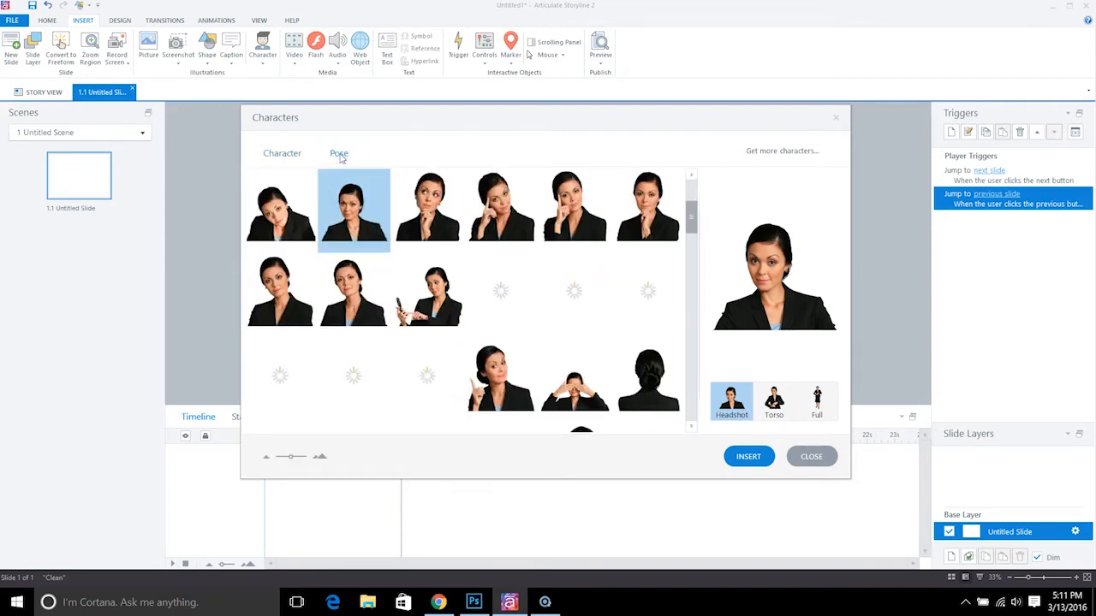
click(816, 404)
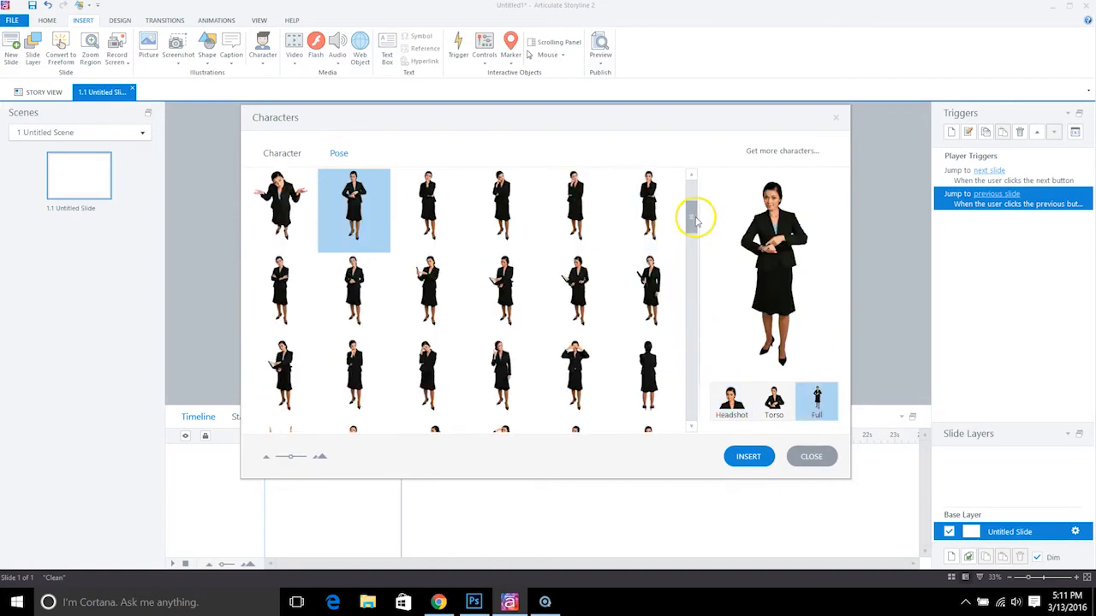
drag(695, 221, 695, 235)
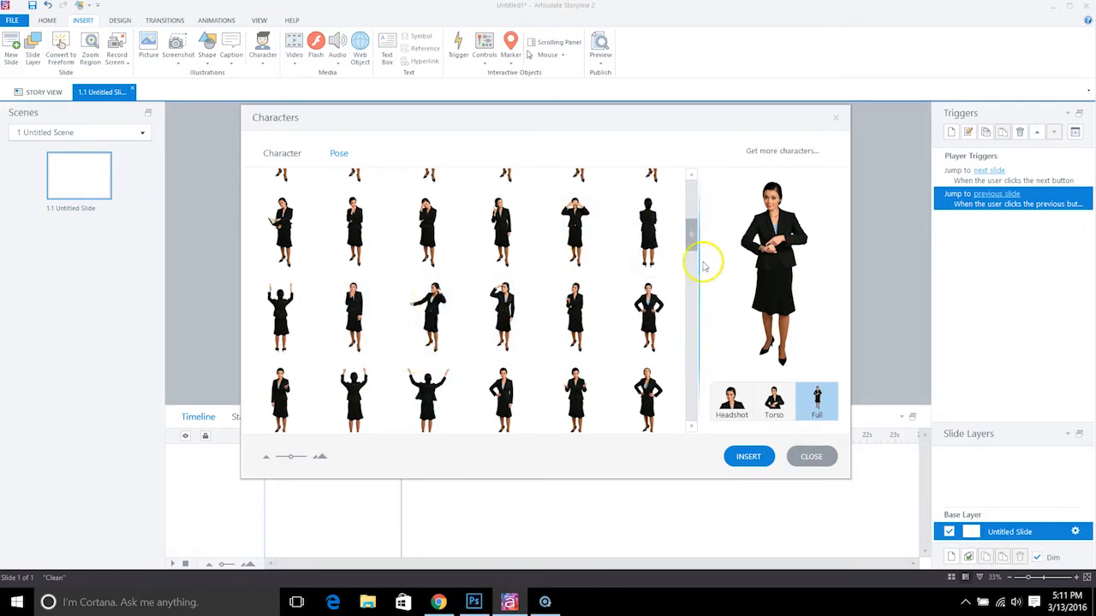
drag(693, 237, 702, 269)
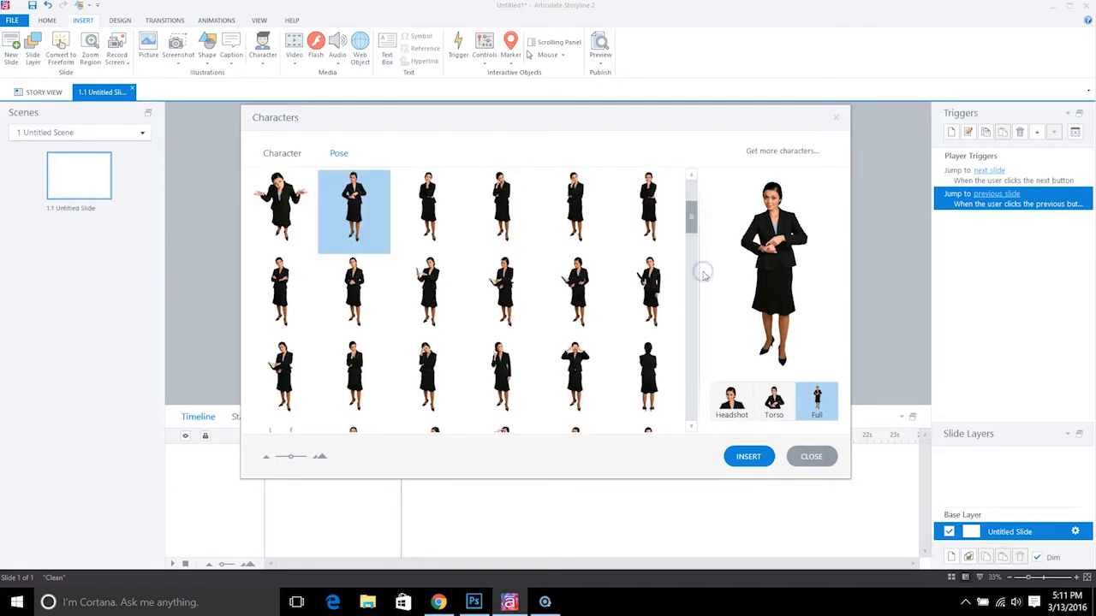
click(631, 283)
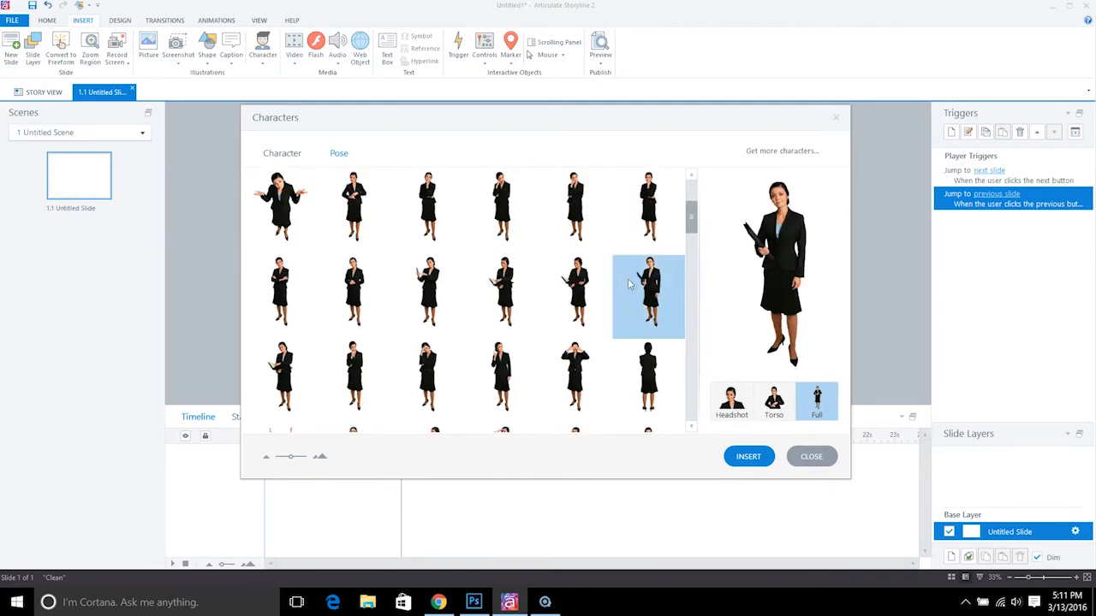
click(761, 458)
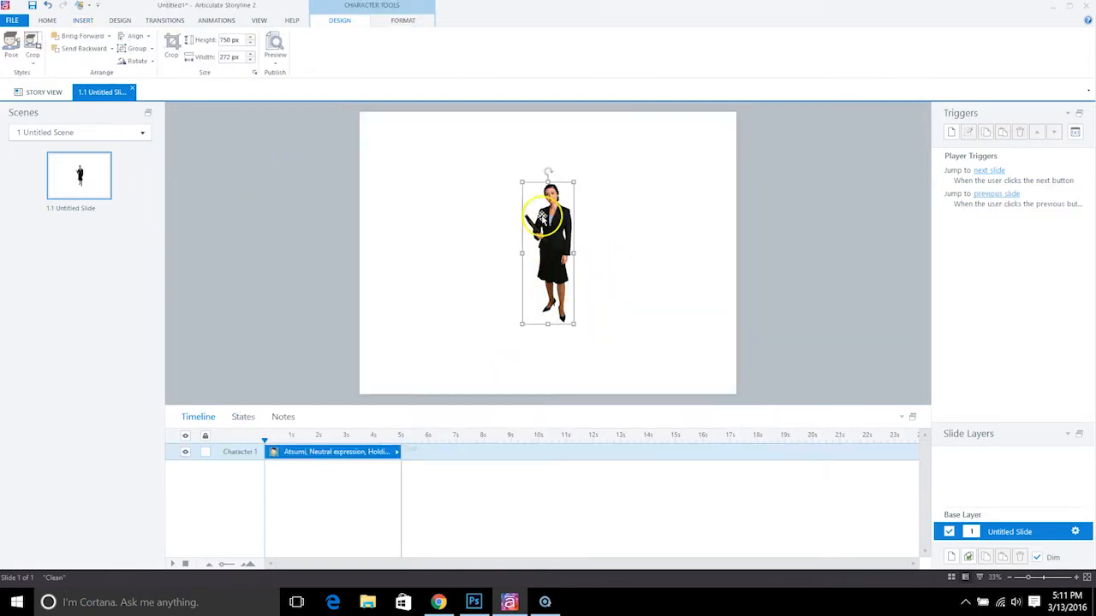
Enlarge the character to 2528 px high by 918 px wide and move it up on the slide
drag(522, 180, 413, 141)
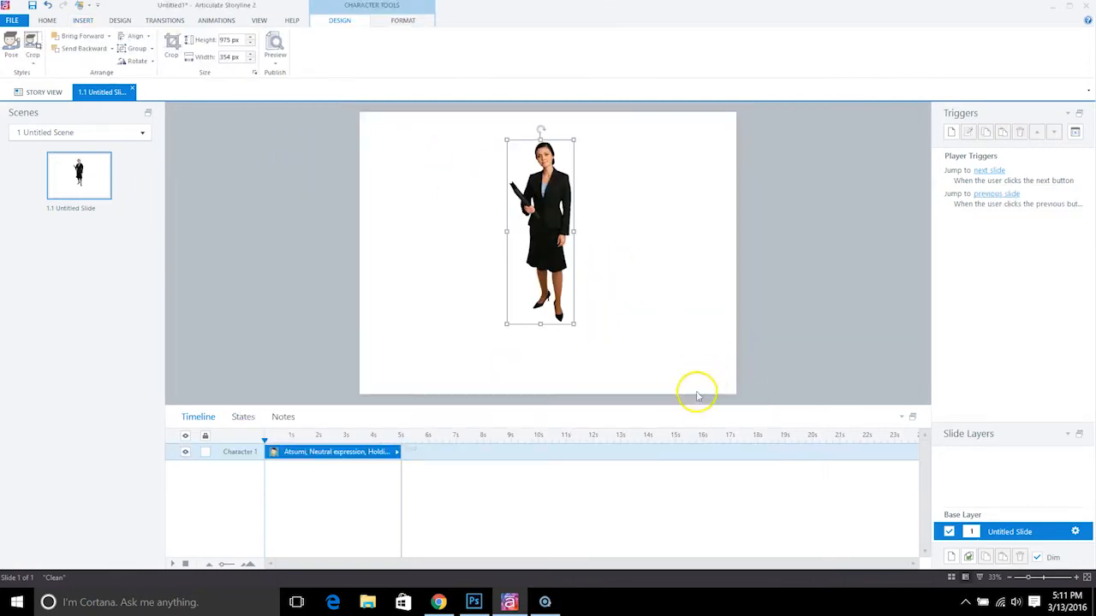
drag(571, 319, 792, 474)
drag(634, 317, 636, 250)
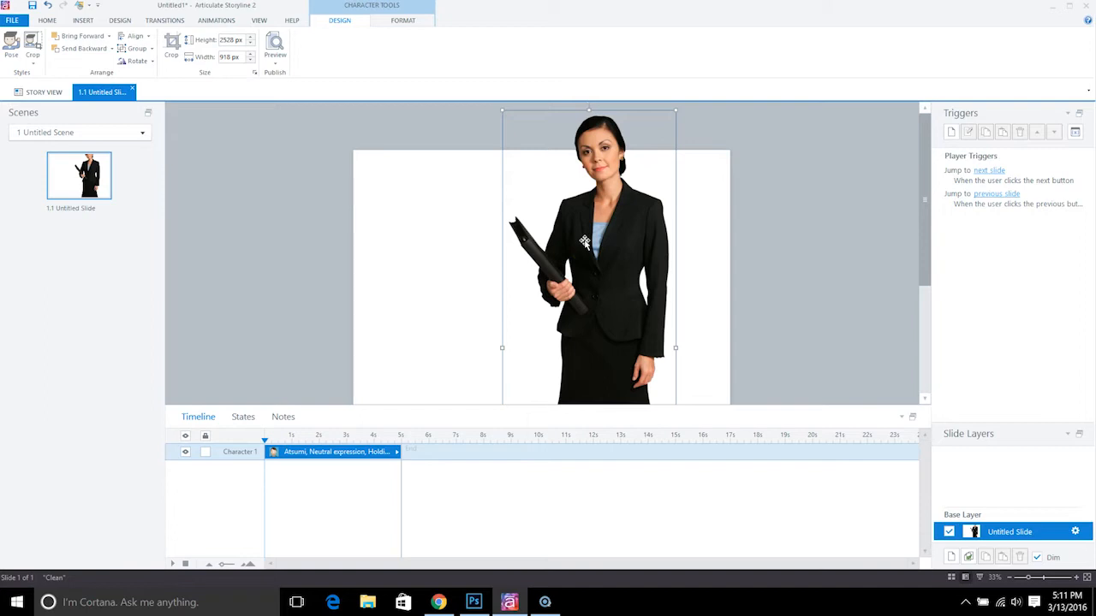
Save the character as a PNG picture named Atsumi on the Desktop, and switch to Photoshop
click(602, 251)
right_click(603, 253)
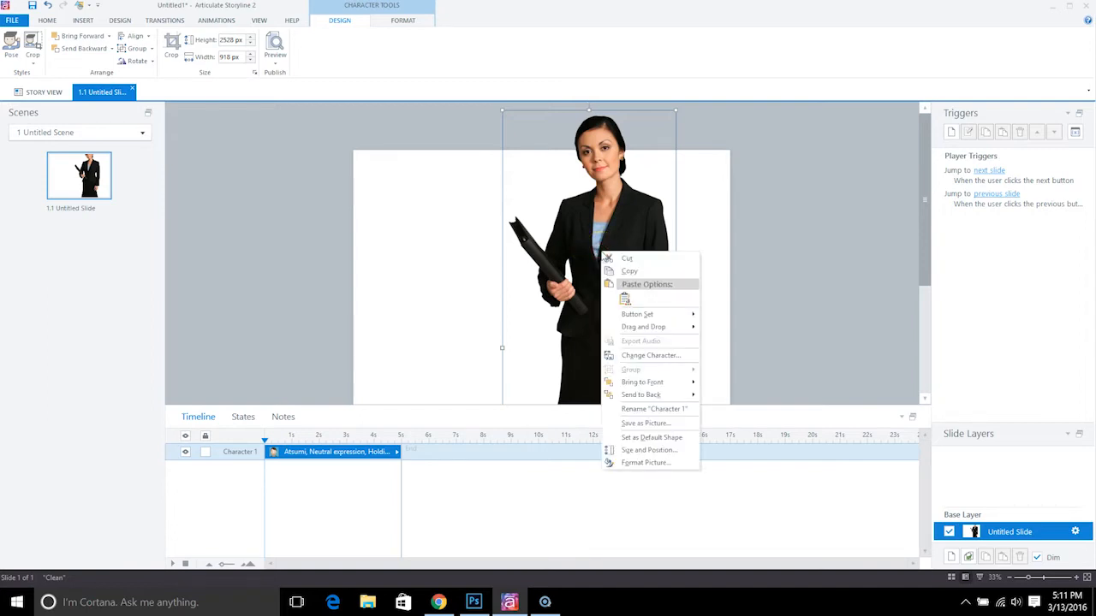
click(645, 424)
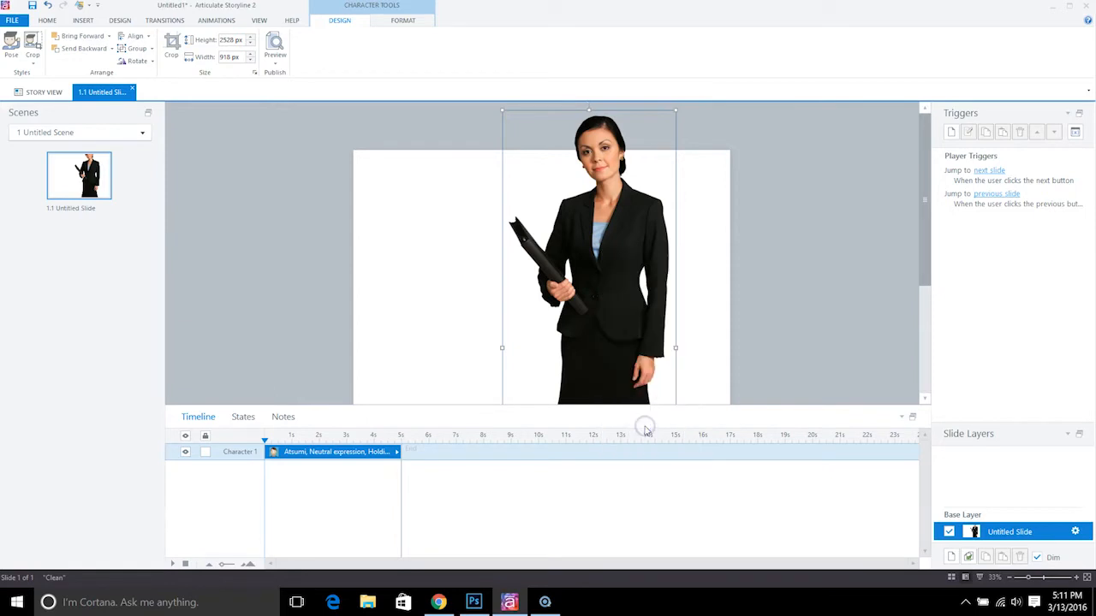
scroll(85, 130, up, 3)
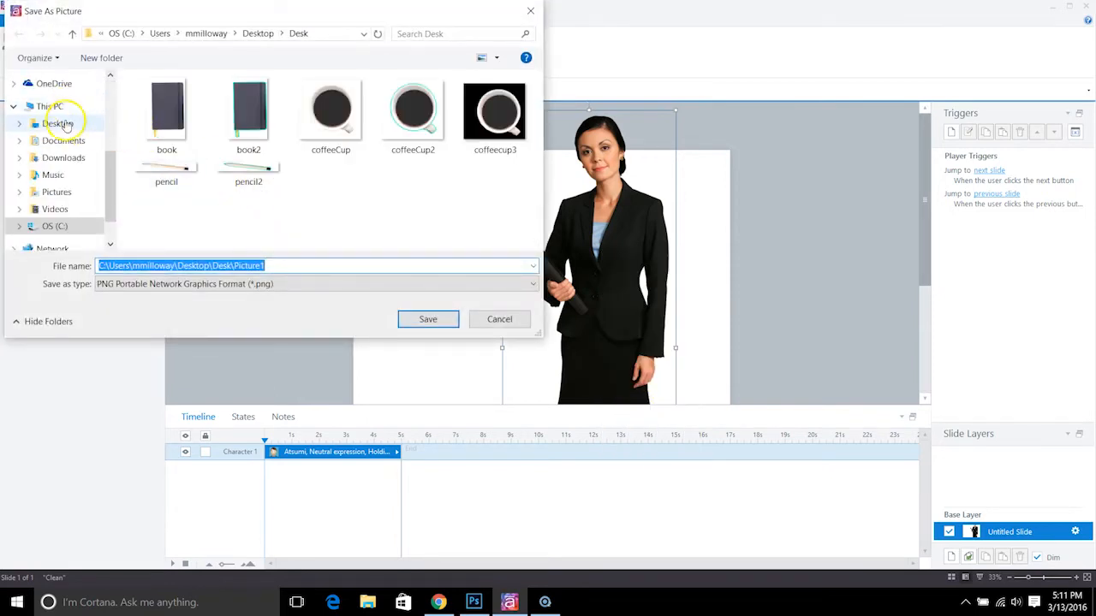
click(67, 122)
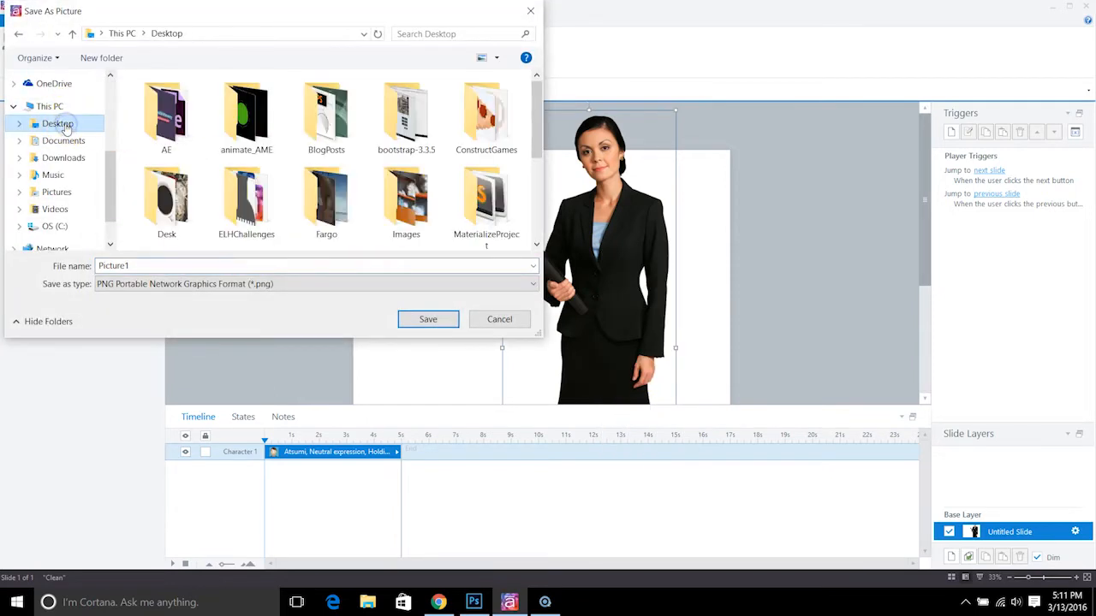
double_click(275, 264)
text(Atsu)
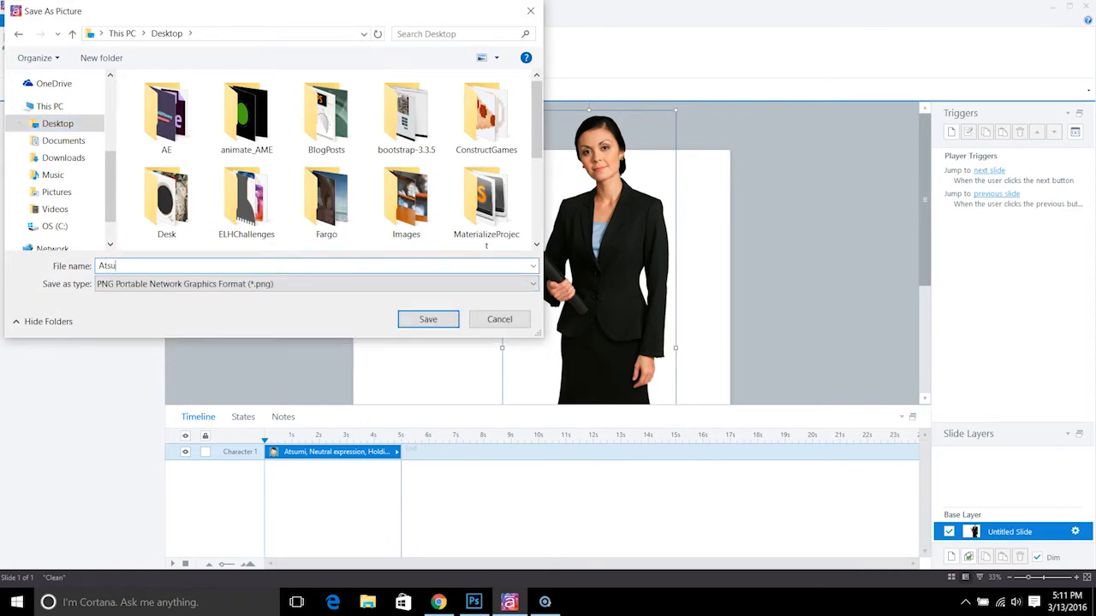
text(mi)
click(428, 319)
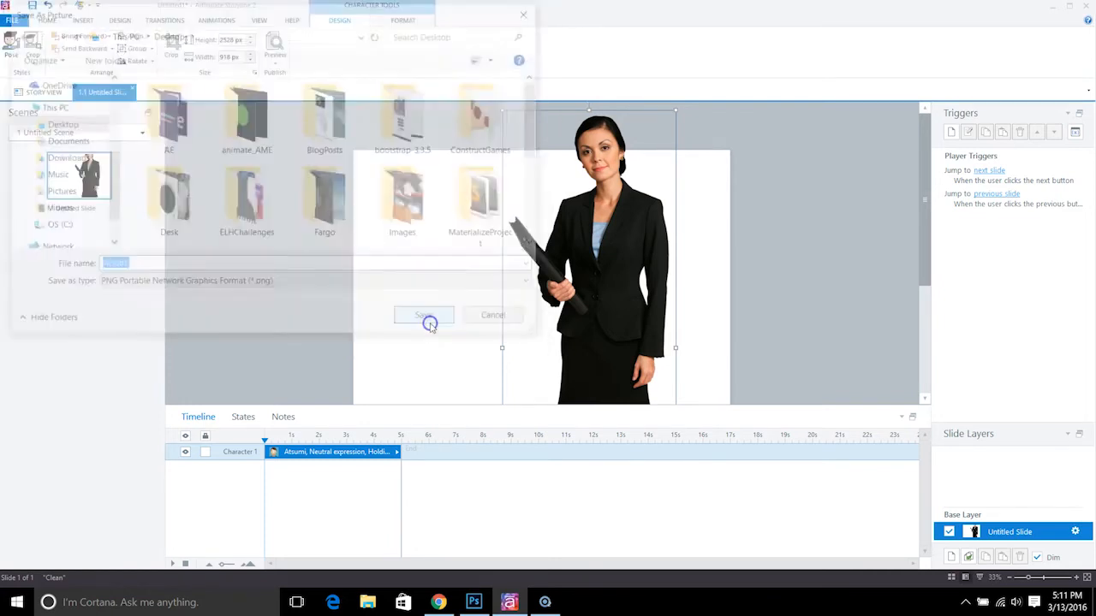
click(473, 602)
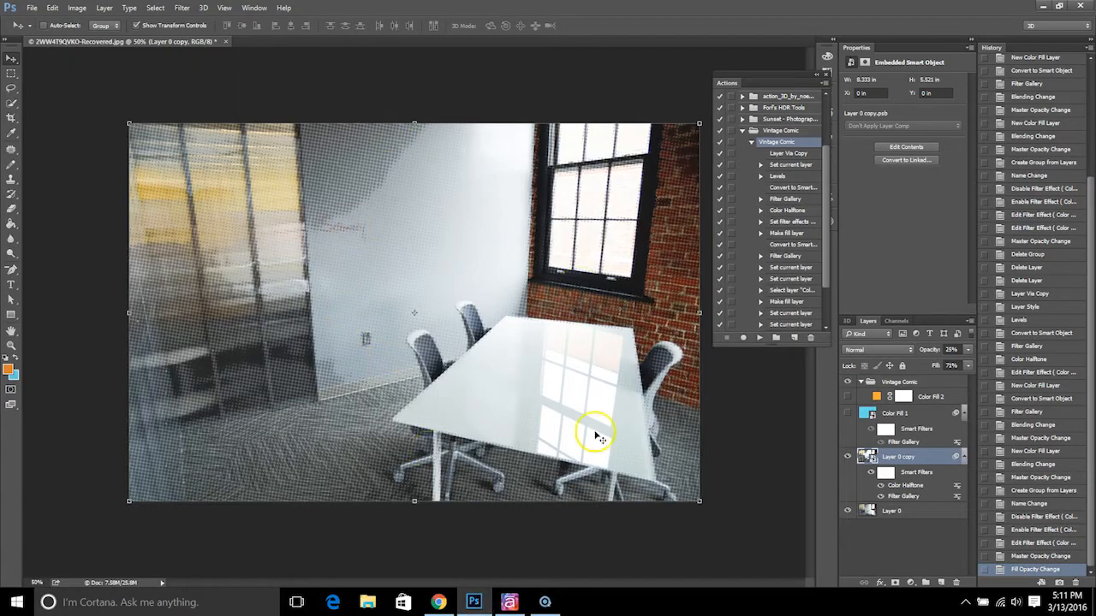
Create a blank white document 2000 px wide and 2000 px high
click(31, 8)
click(31, 8)
key(ctrl+n)
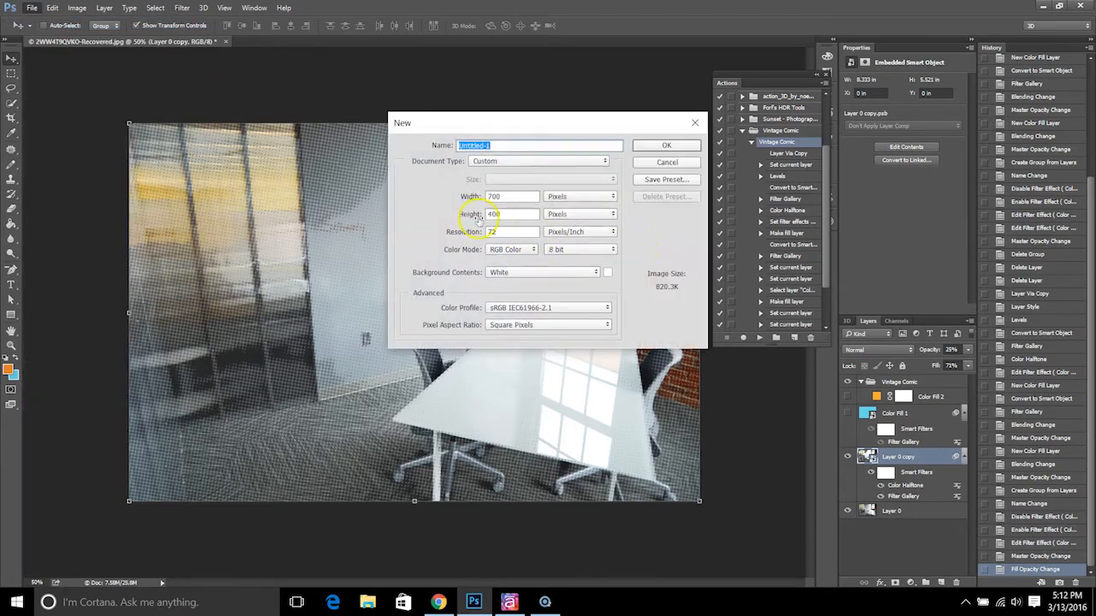
double_click(512, 200)
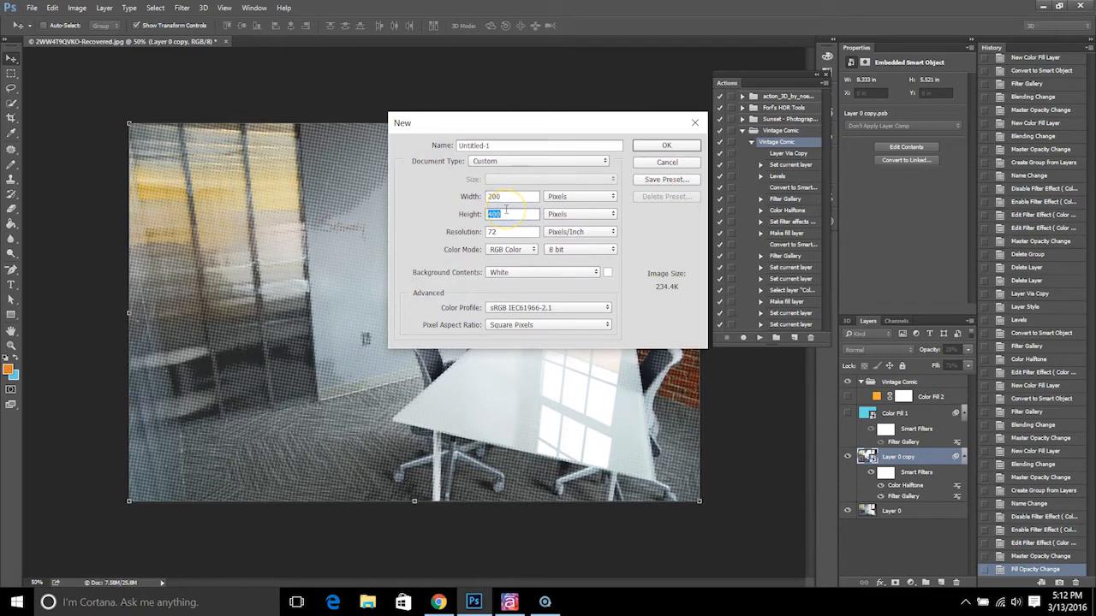
text(2)
click(524, 197)
text(20000)
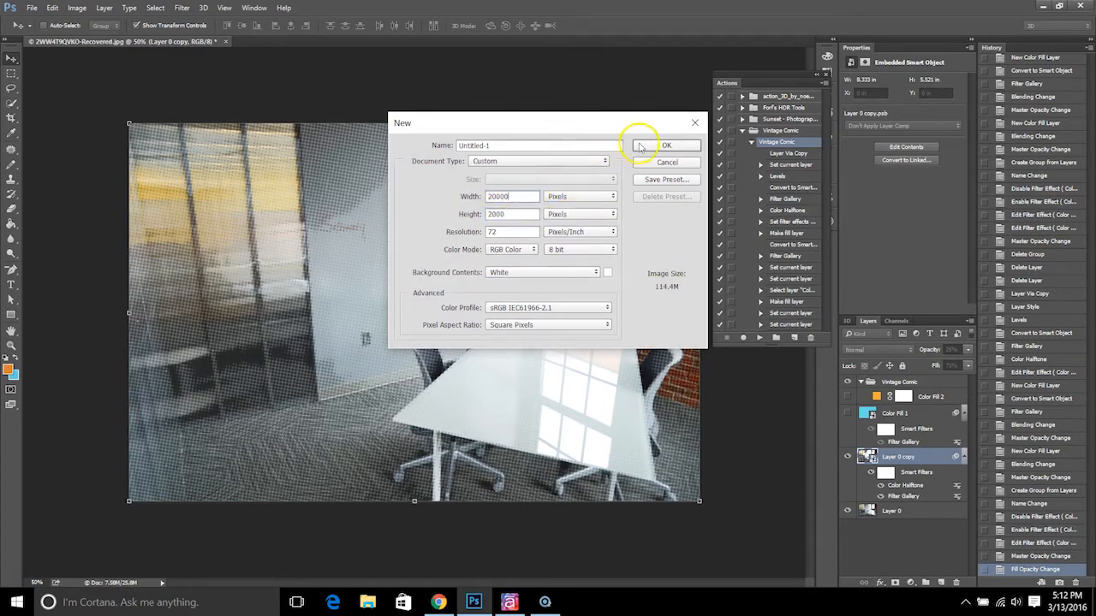
click(653, 149)
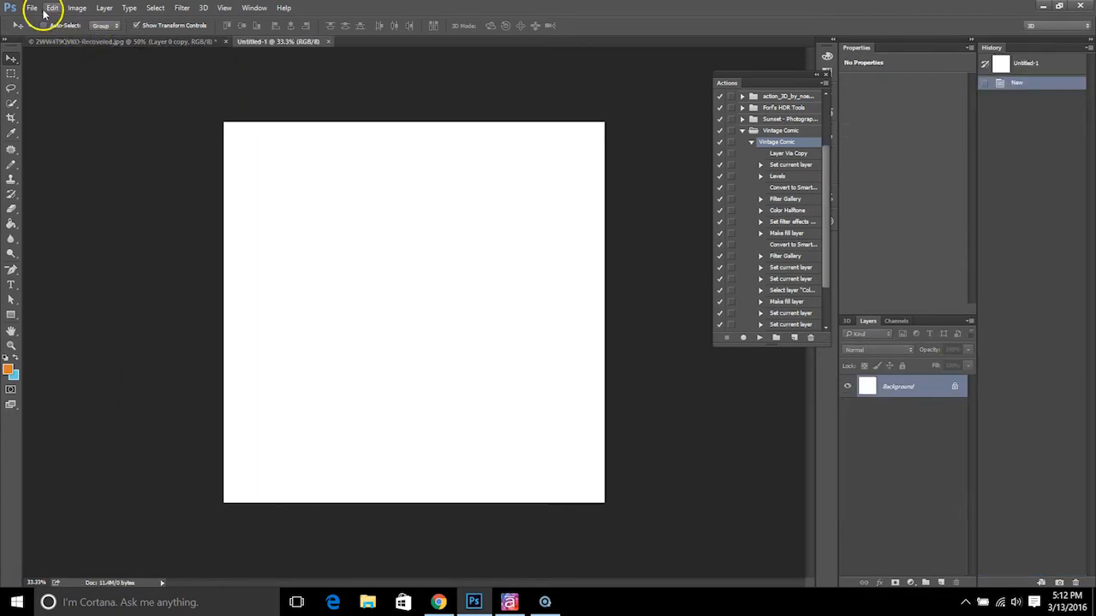
Open the Atsumi picture from the Desktop
click(32, 9)
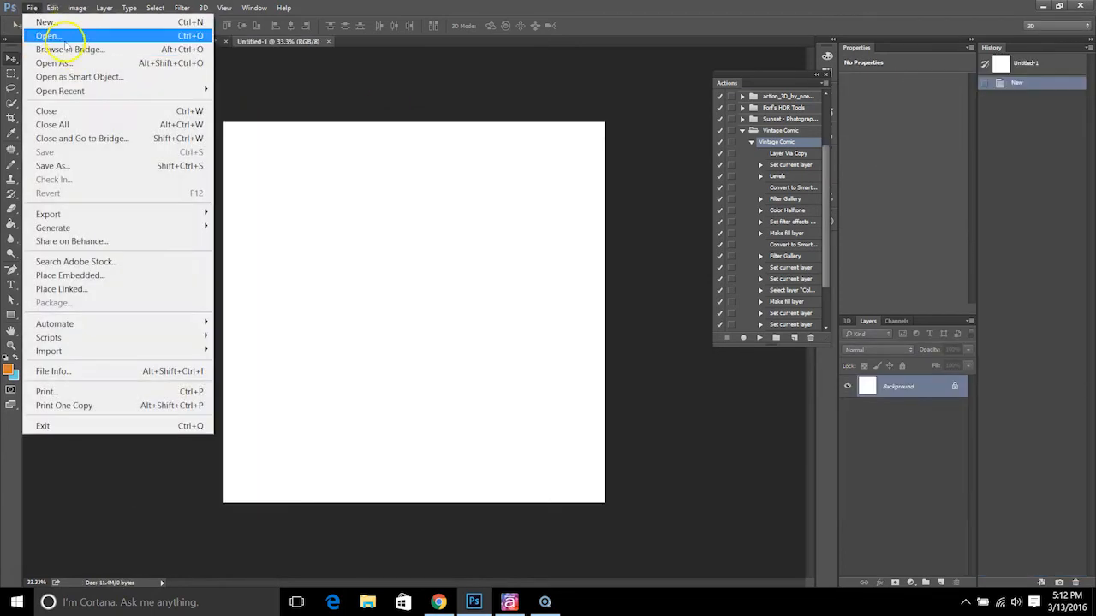
click(60, 37)
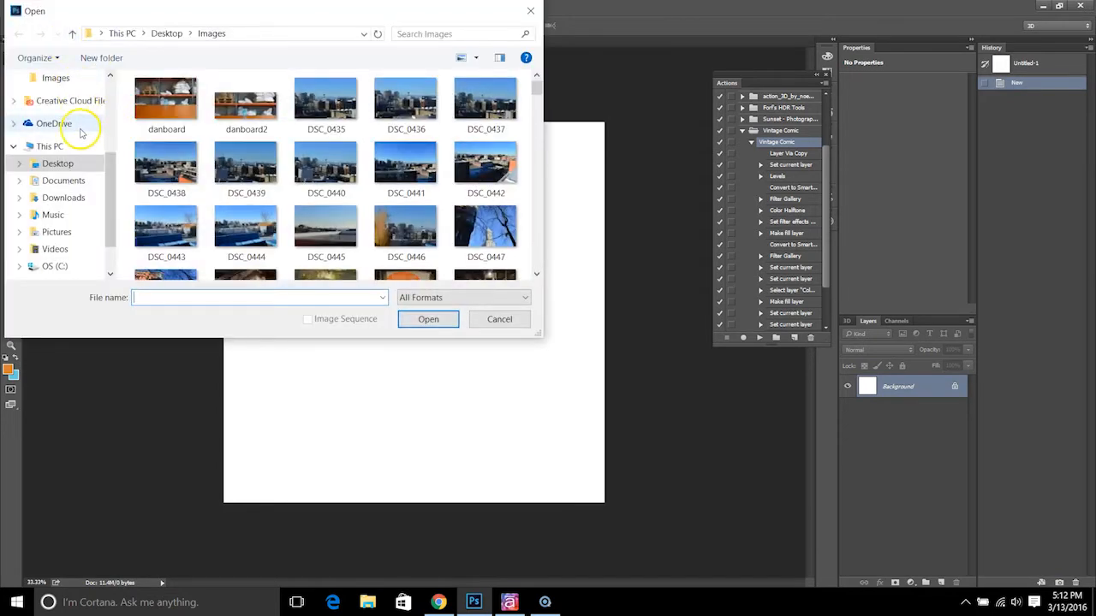
click(84, 170)
drag(538, 146, 538, 172)
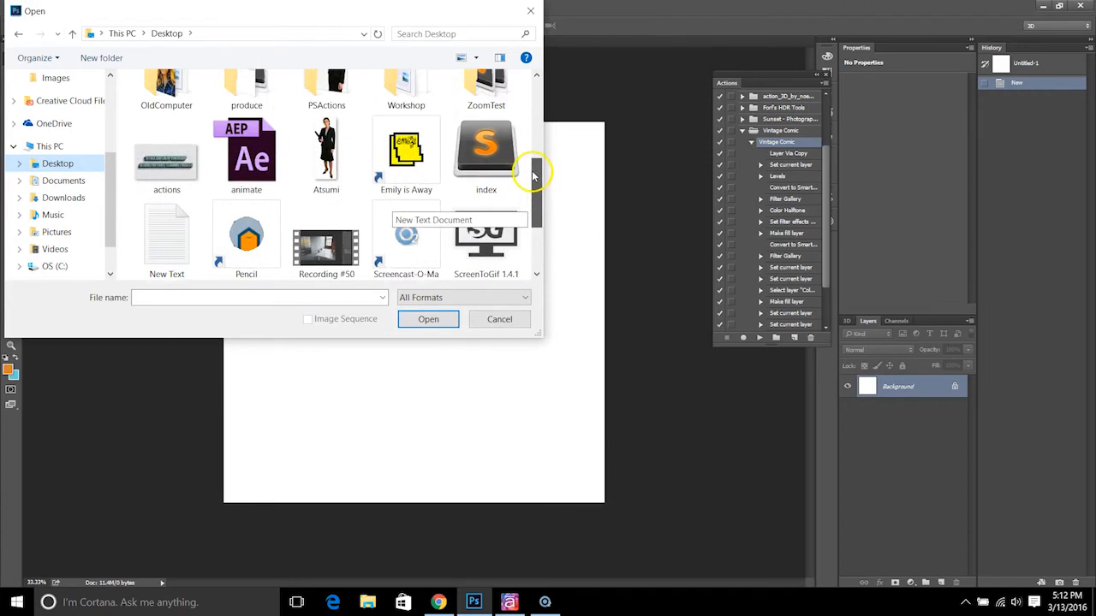
click(326, 158)
click(445, 315)
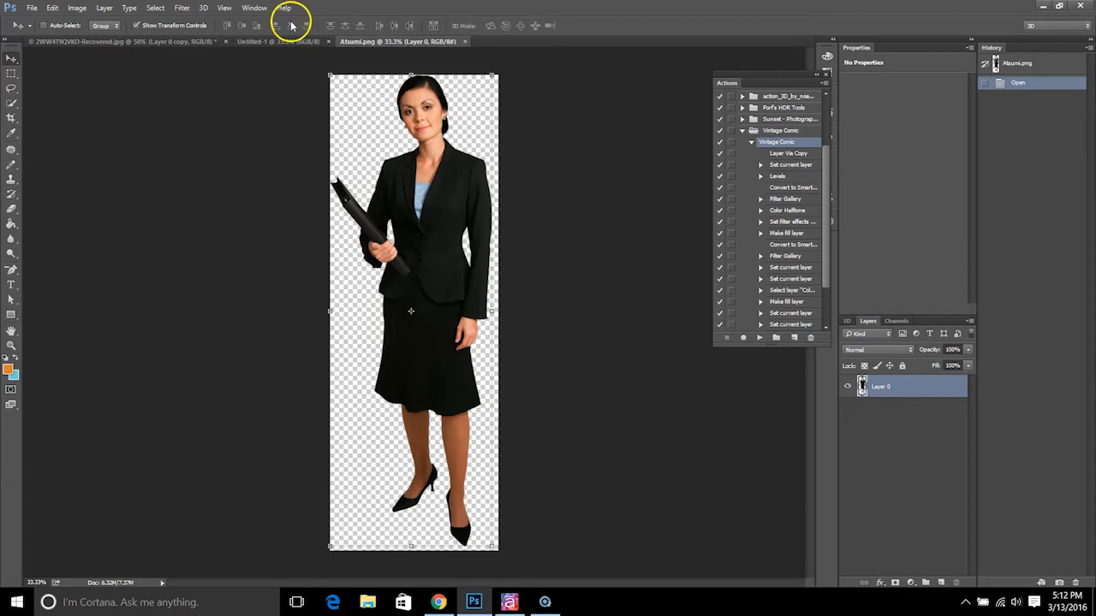
Close the blank untitled document and return to the meeting room photo
click(267, 41)
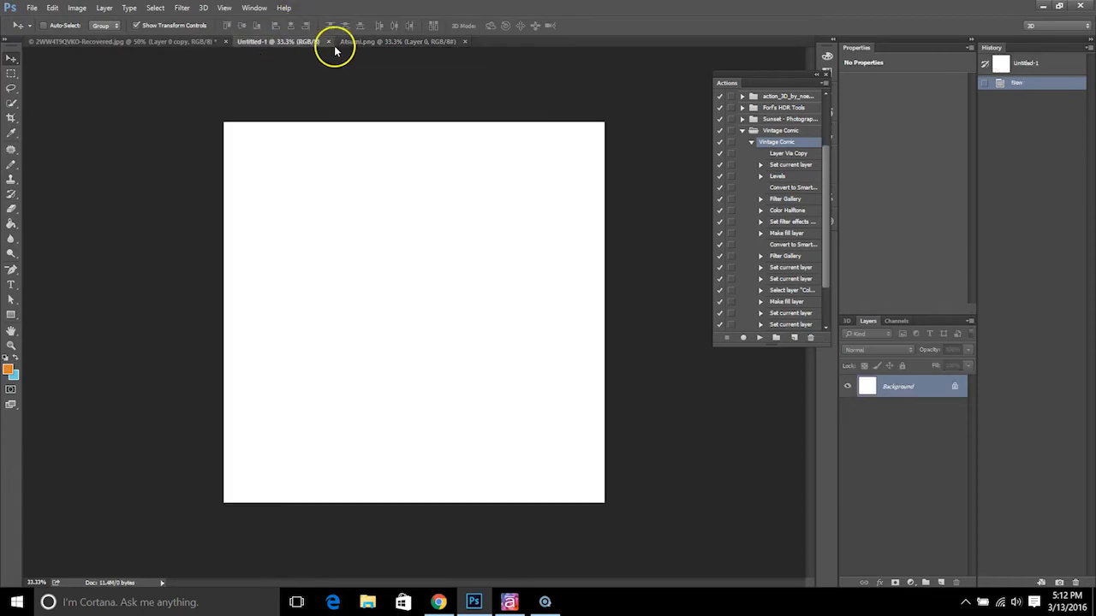
click(329, 42)
click(155, 42)
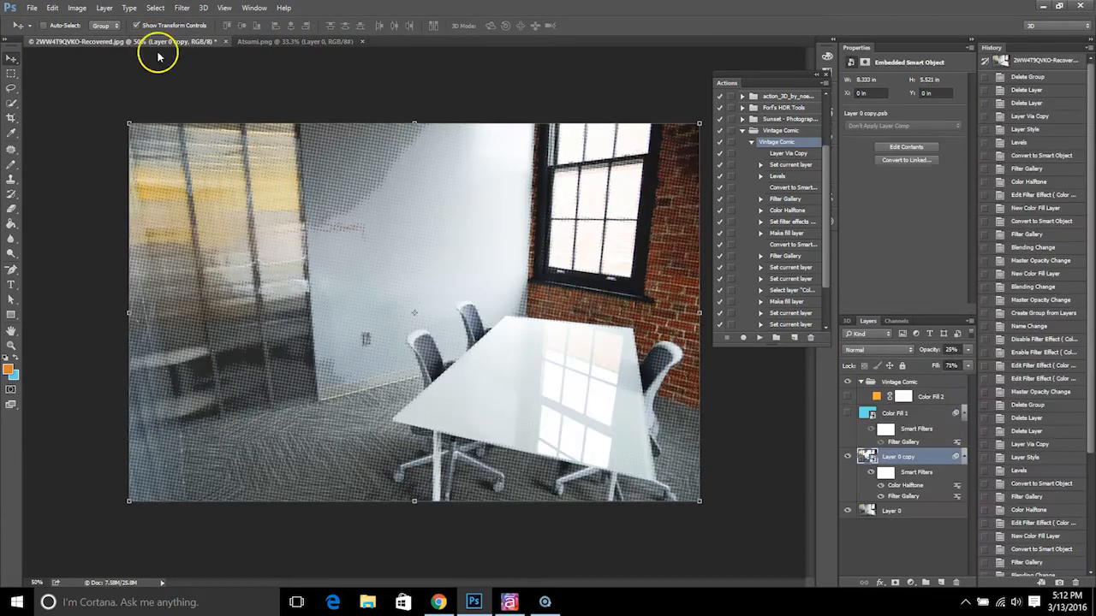
Run the Vintage Comic action on the Atsumi image, continuing past the unavailable layer
click(316, 43)
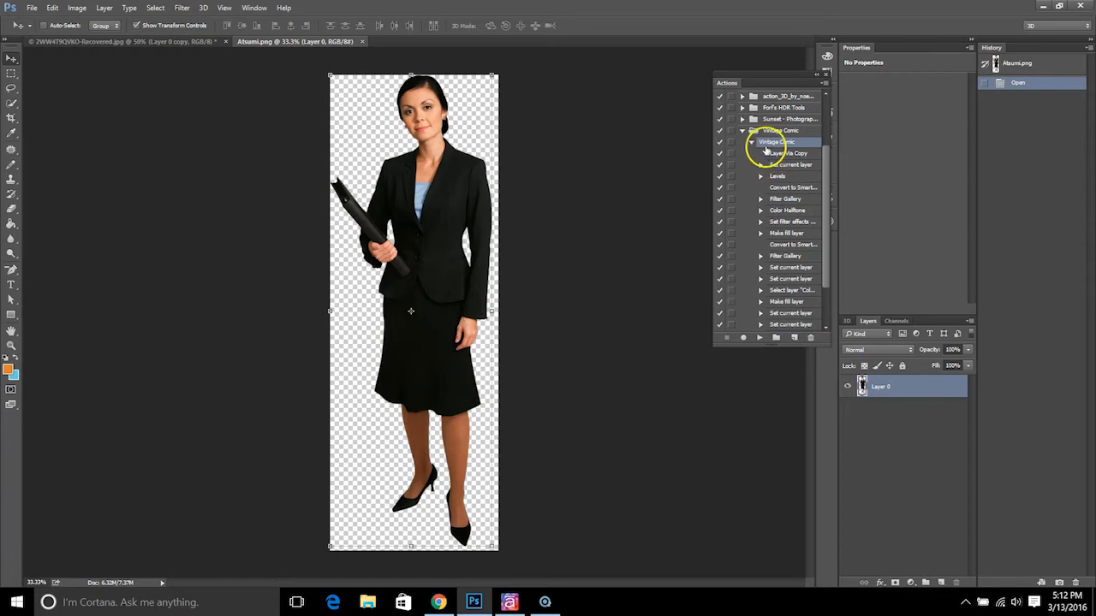
click(758, 338)
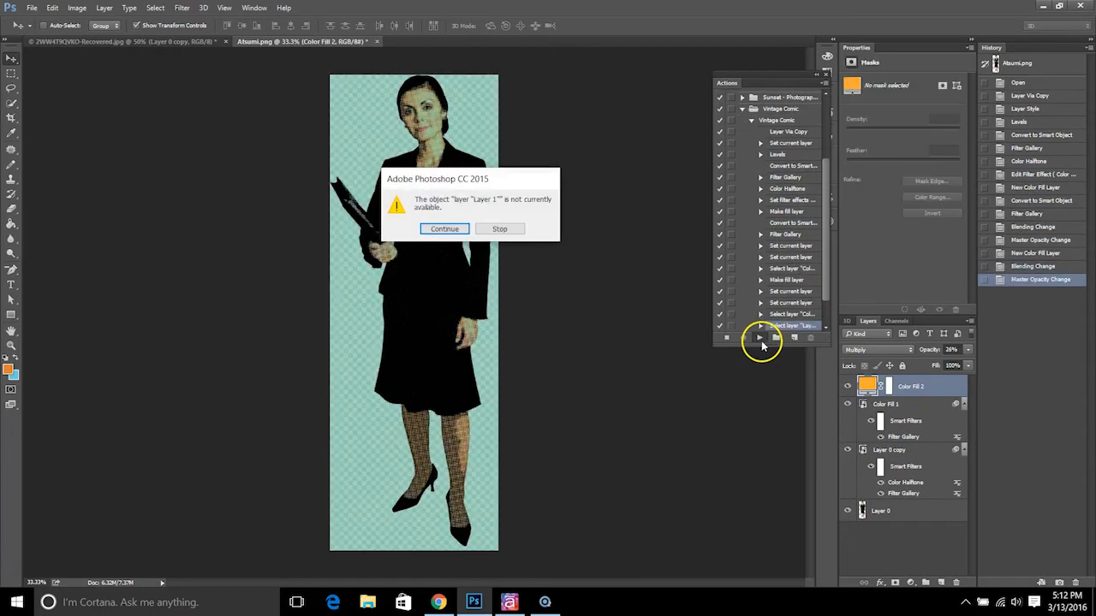
click(444, 228)
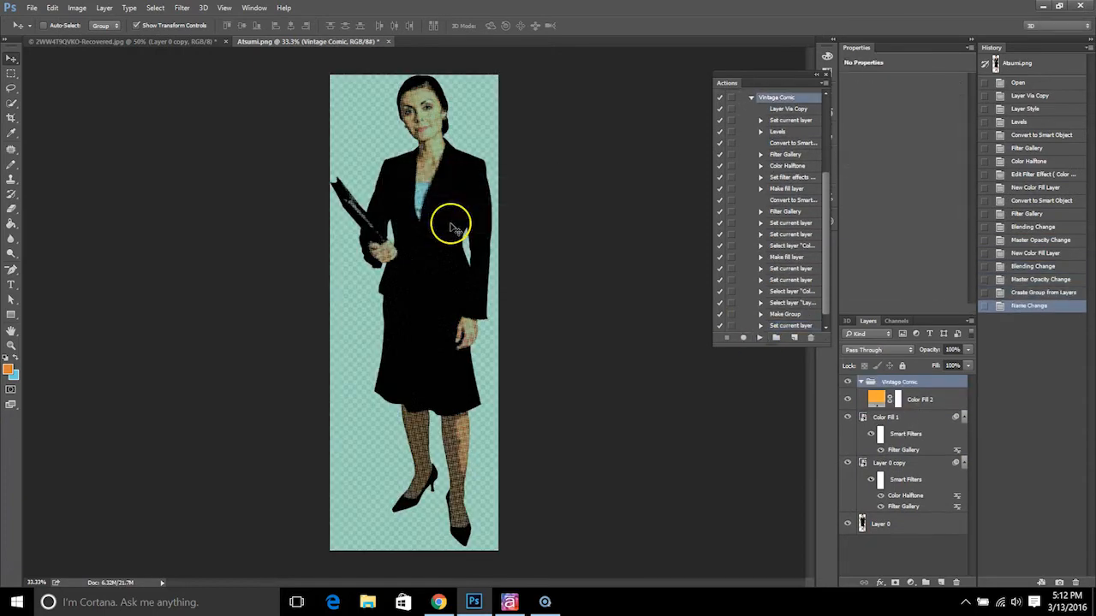
Compare the Atsumi image with the room photo and hide its Color Fill 2 and Color Fill 1 layers
click(160, 40)
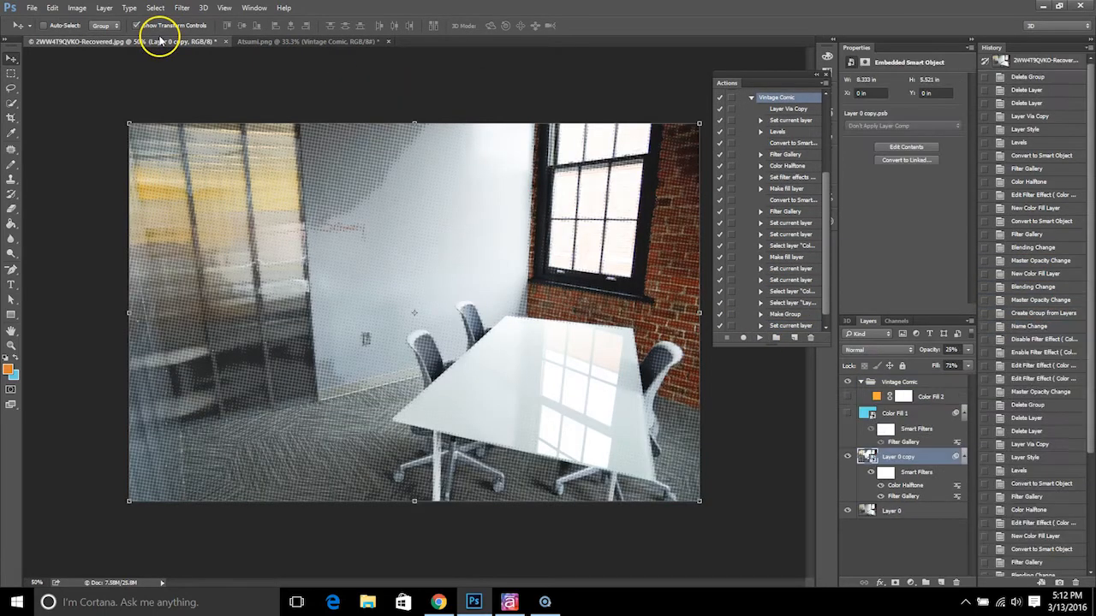
click(284, 42)
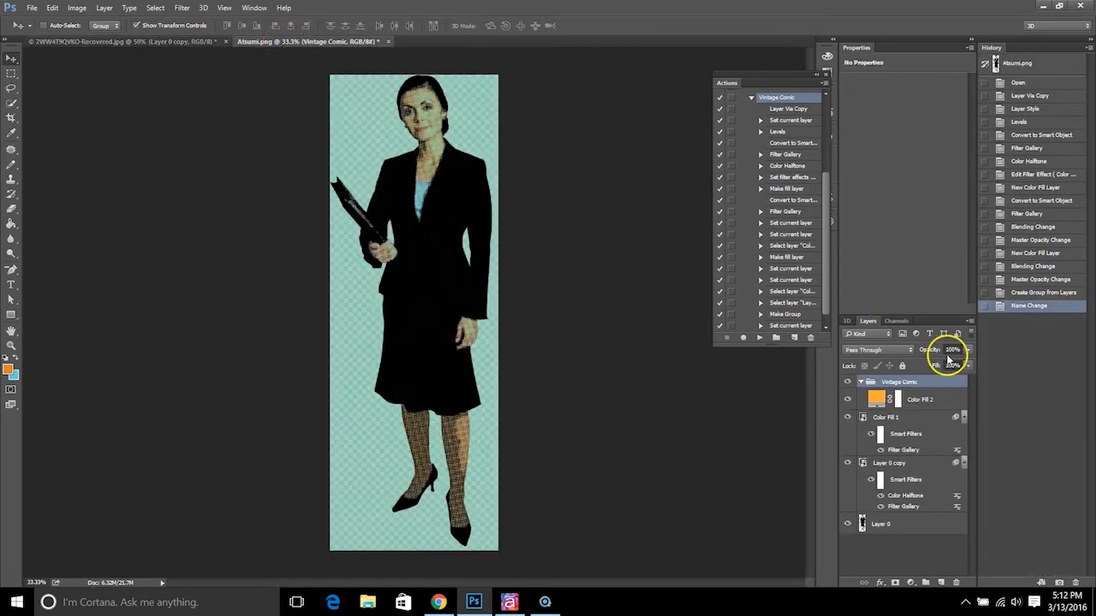
click(847, 400)
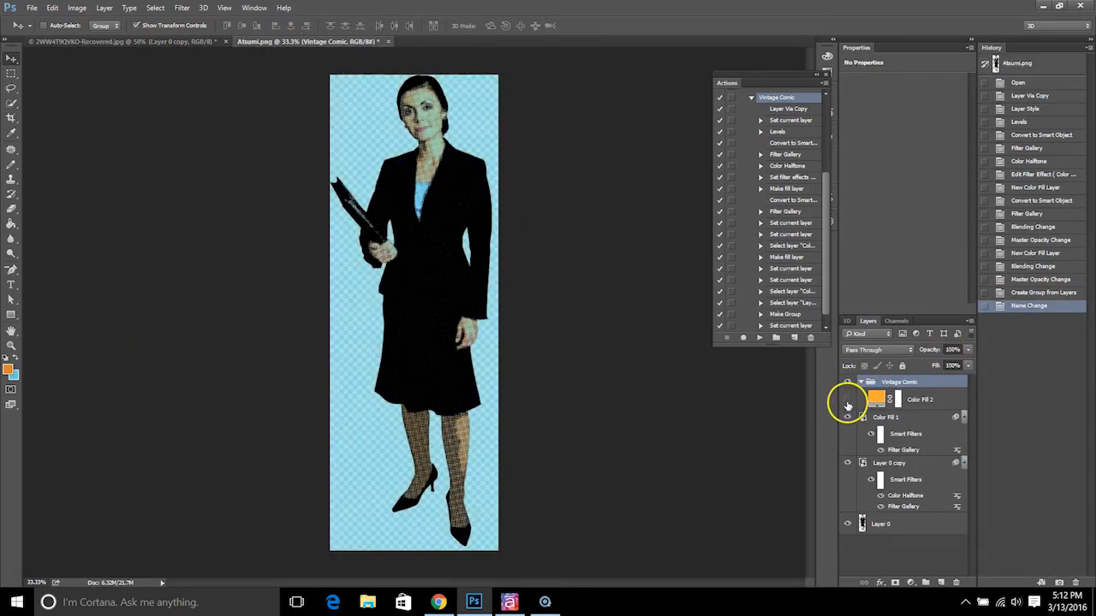
click(849, 418)
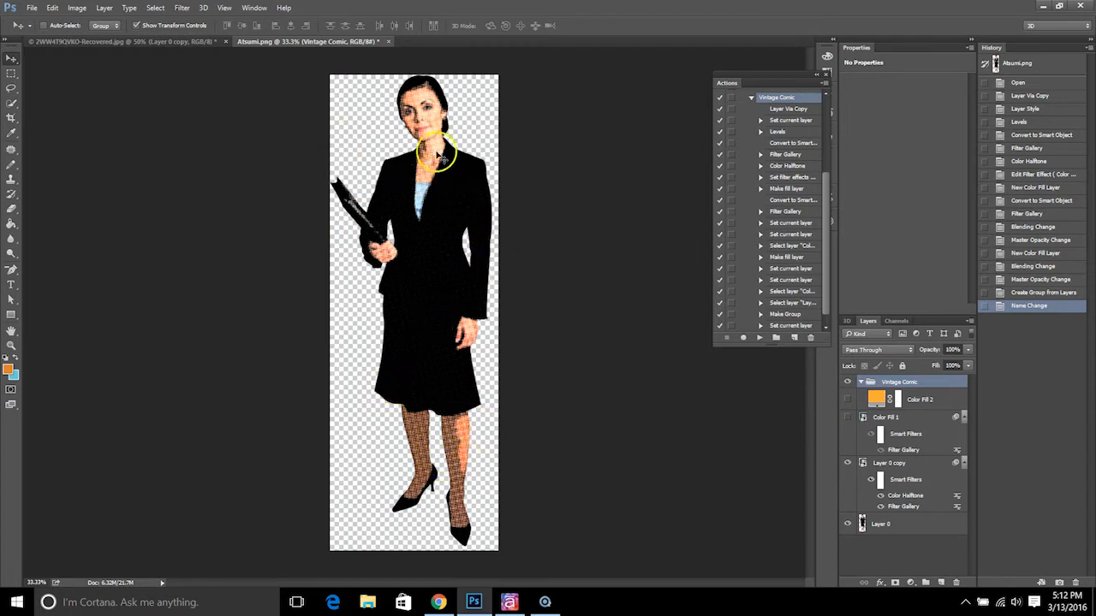
Change the maximum radius of the Color Halftone smart filter on Layer 0 copy
click(901, 468)
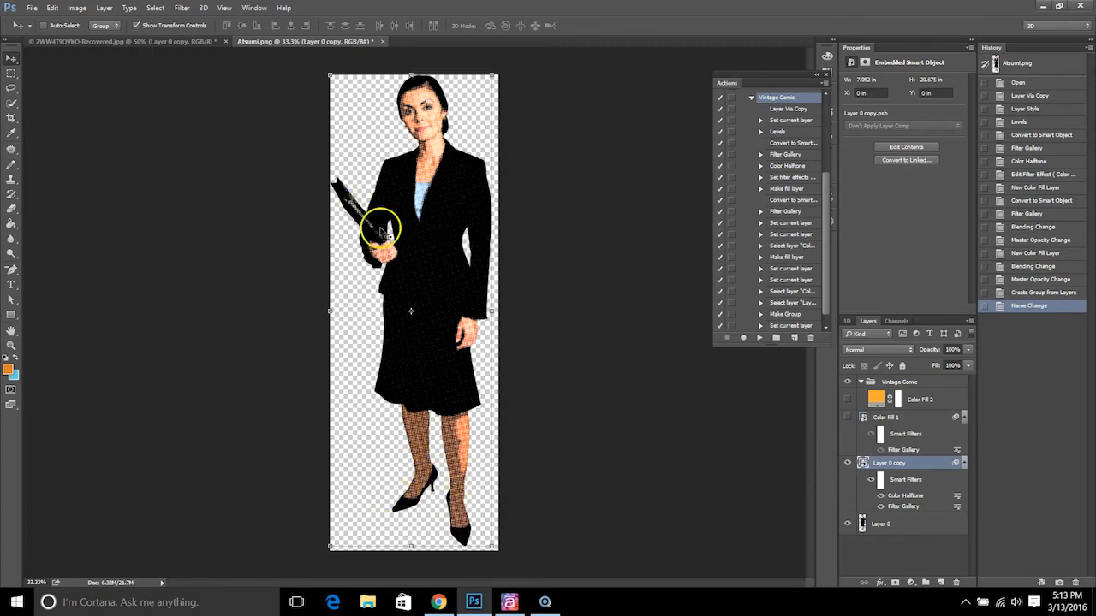
double_click(894, 501)
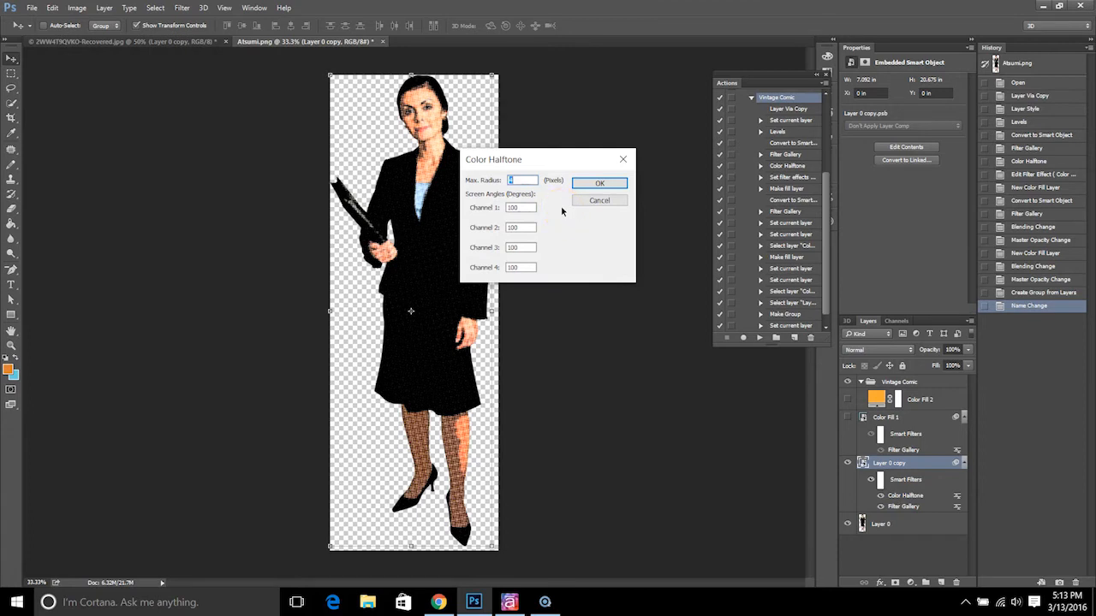
click(525, 179)
click(598, 184)
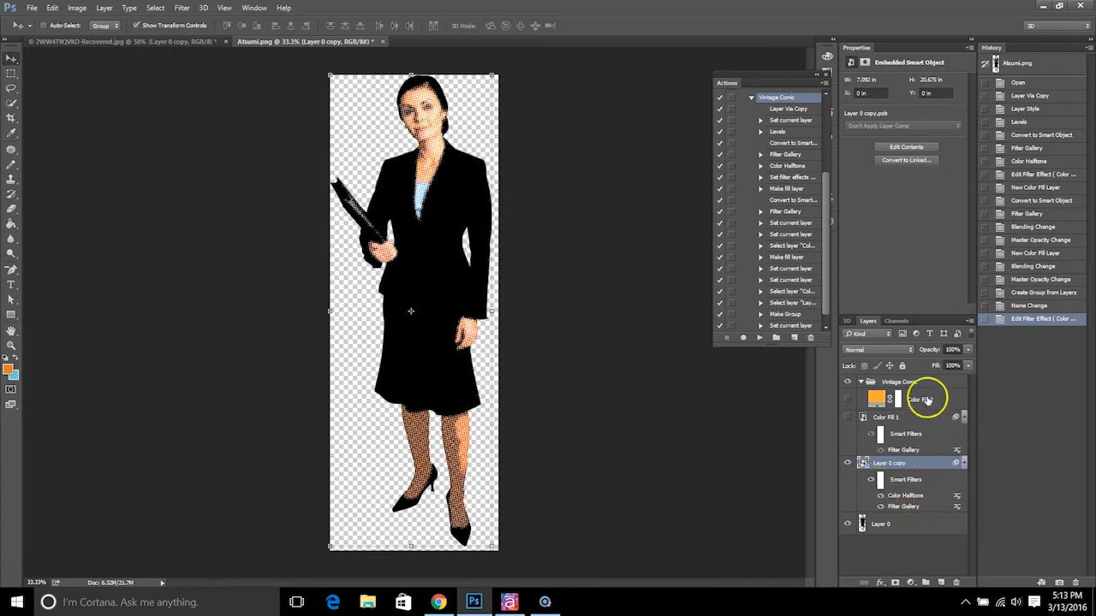
Reduce Layer 0 copy of the Atsumi image to 37% fill and 75% opacity
click(969, 366)
click(953, 379)
mouse_move(953, 379)
mouse_down()
mouse_move(933, 383)
mouse_move(940, 363)
mouse_move(953, 367)
mouse_up()
click(967, 349)
click(967, 542)
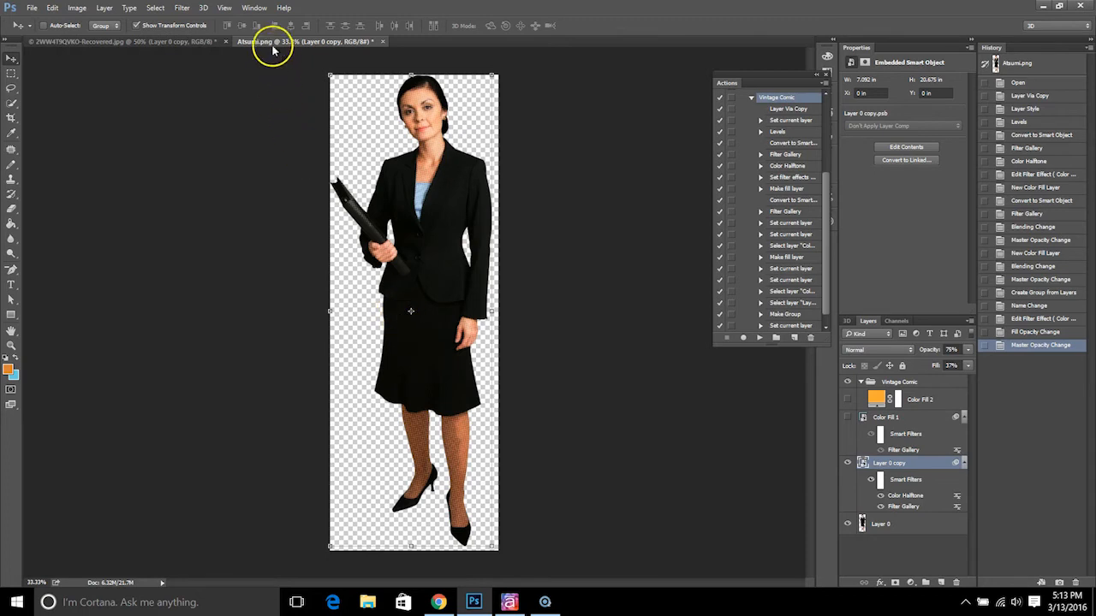
Collapse the Vintage Comic group and delete the Color Fill 1 layer from the Atsumi image
click(903, 382)
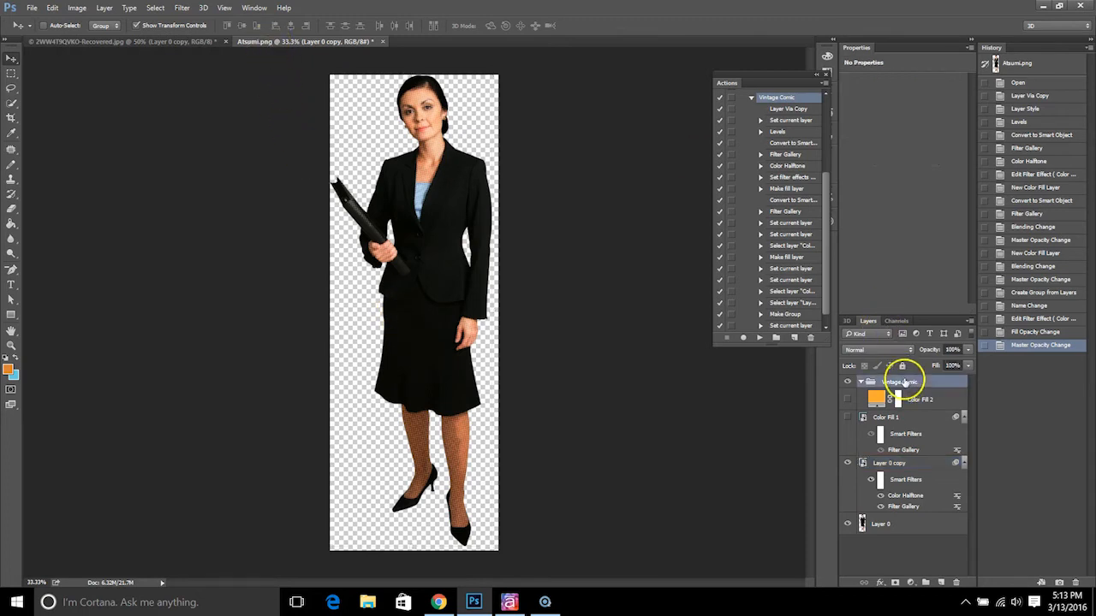
click(861, 382)
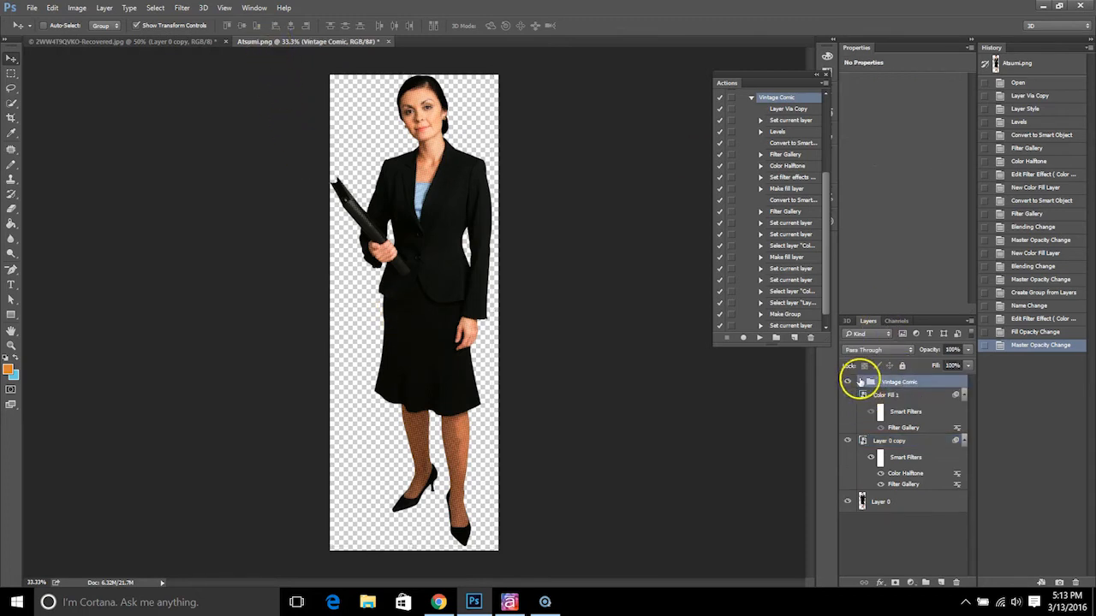
shift+click(899, 504)
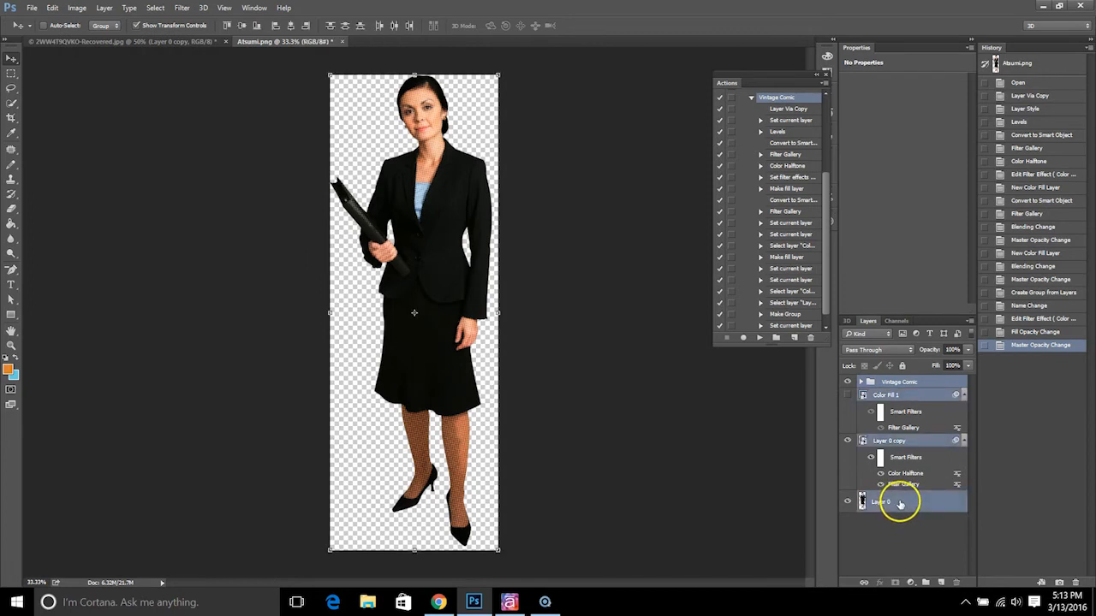
click(926, 397)
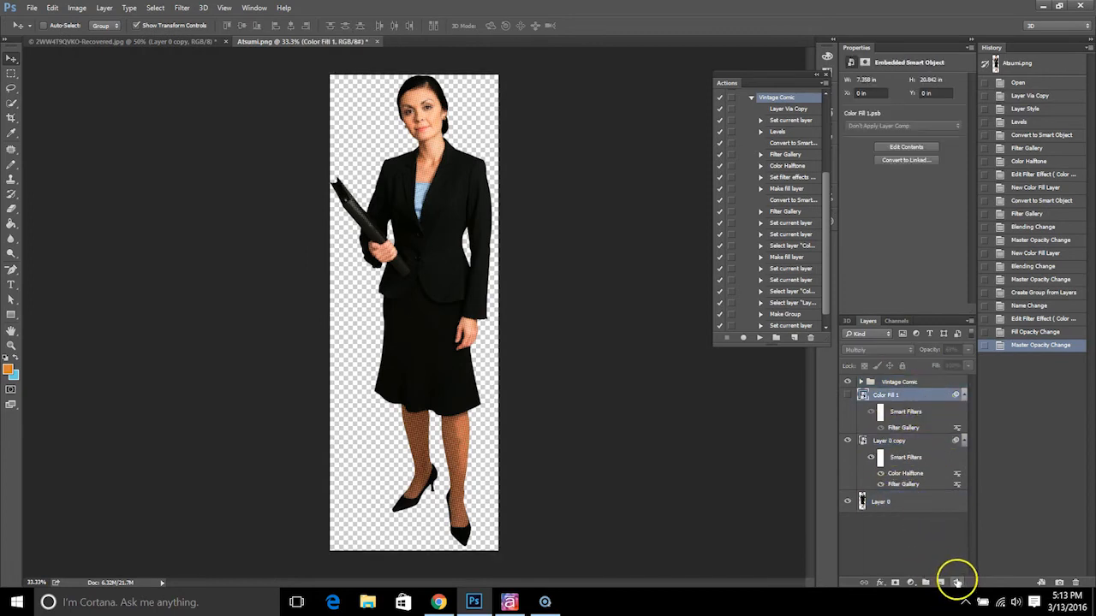
click(956, 582)
click(448, 226)
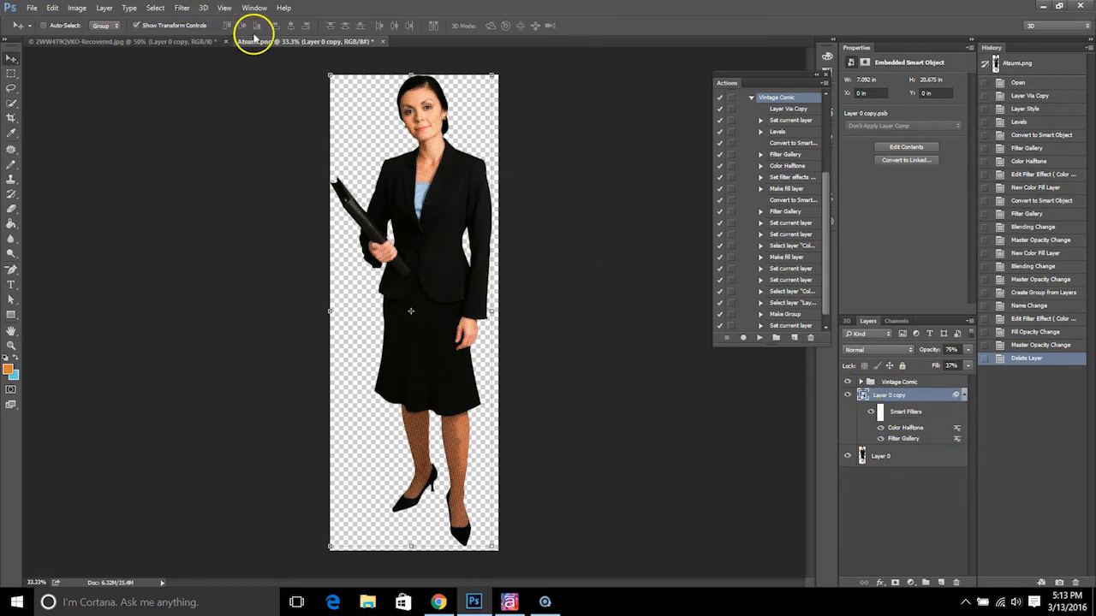
Float the Atsumi document, copy its Layer 0 and Layer 0 copy into the room photo, and place the woman left of the table
drag(257, 41, 416, 158)
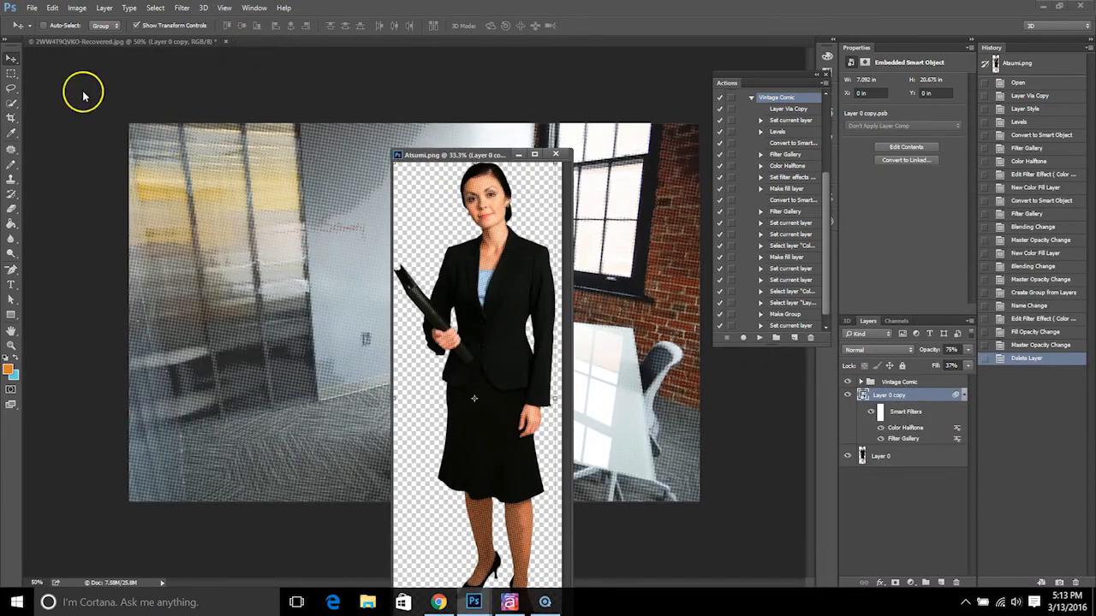
shift+click(898, 457)
drag(910, 394, 642, 337)
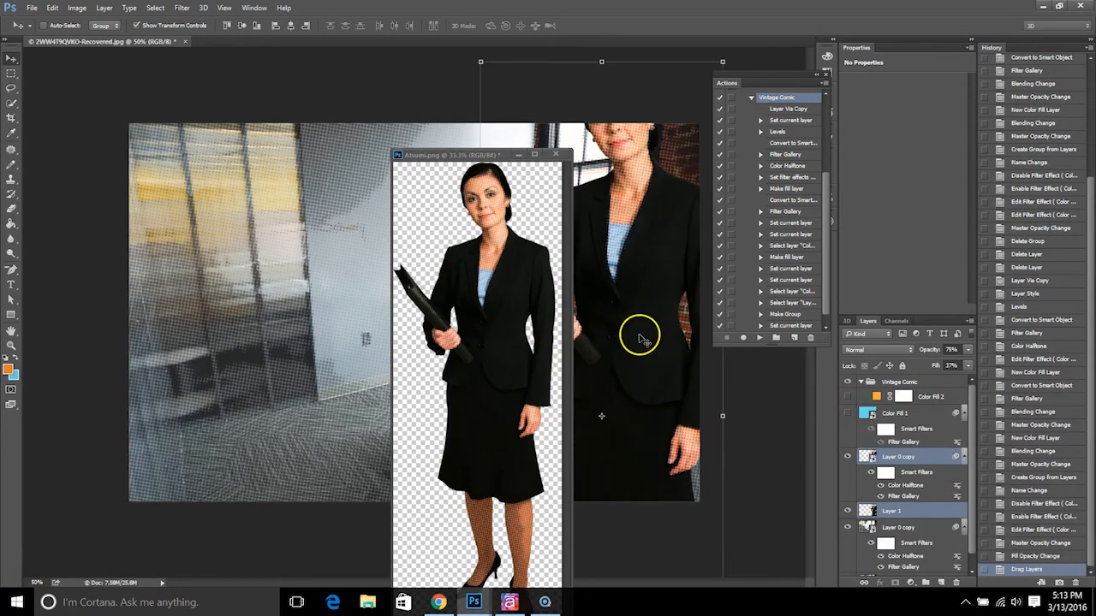
click(518, 157)
drag(650, 206, 329, 304)
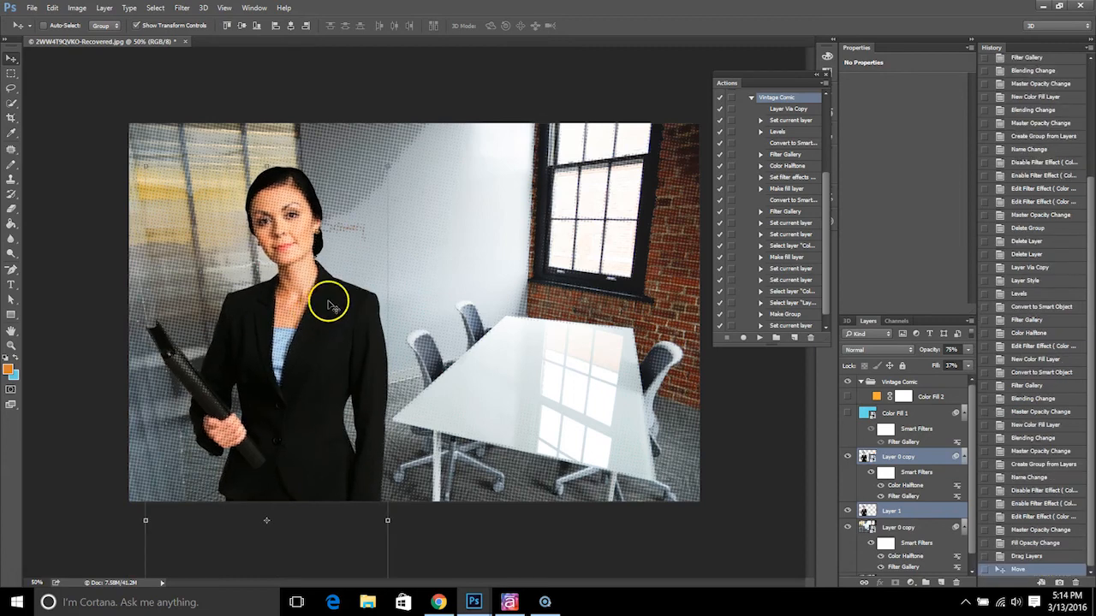
Activate the Lasso tool for the room composite
click(12, 87)
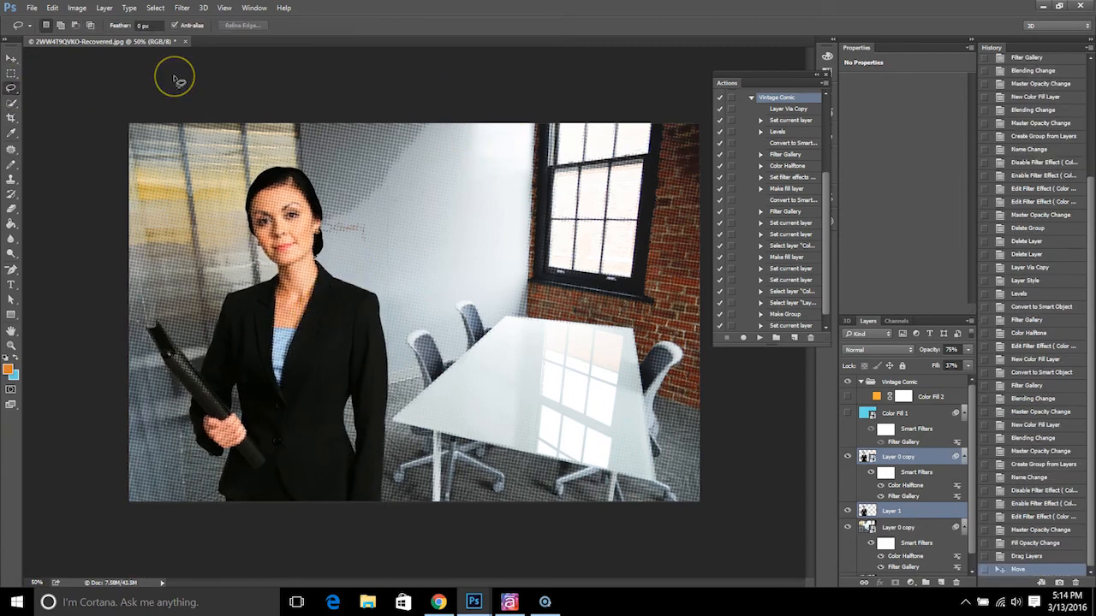